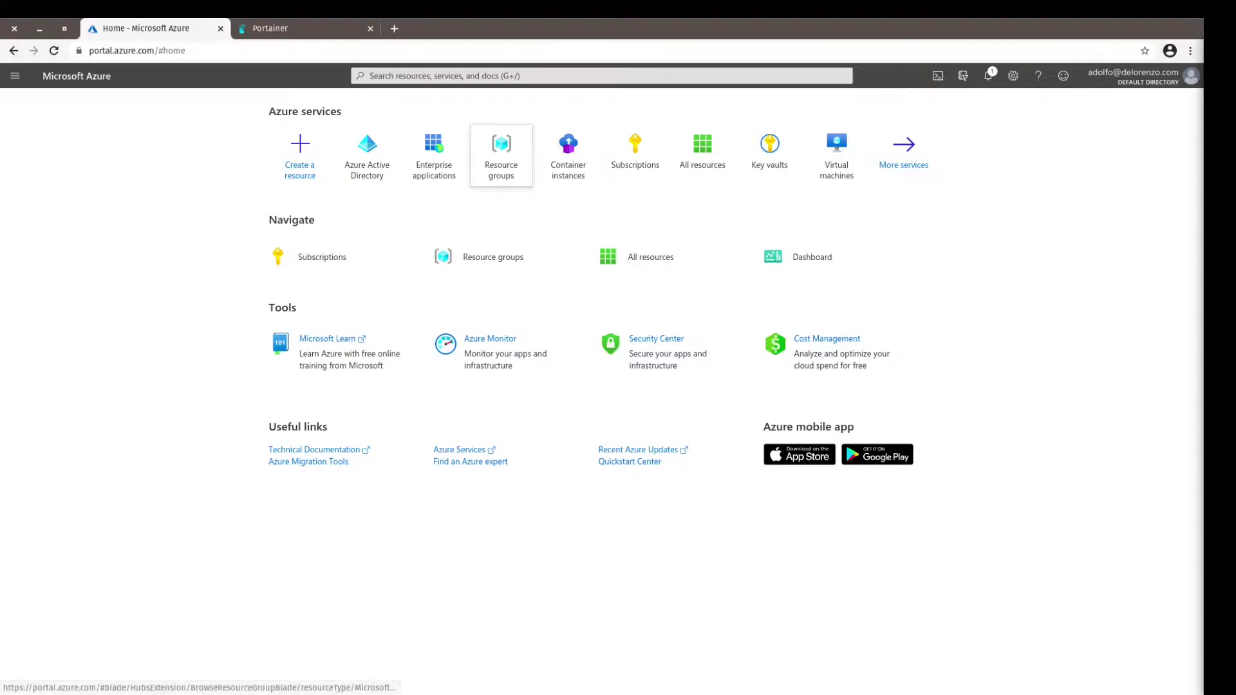
Create a resource group named aci-demo in the Visual Studio Enterprise subscription, in the East US region.
left_click(501, 153)
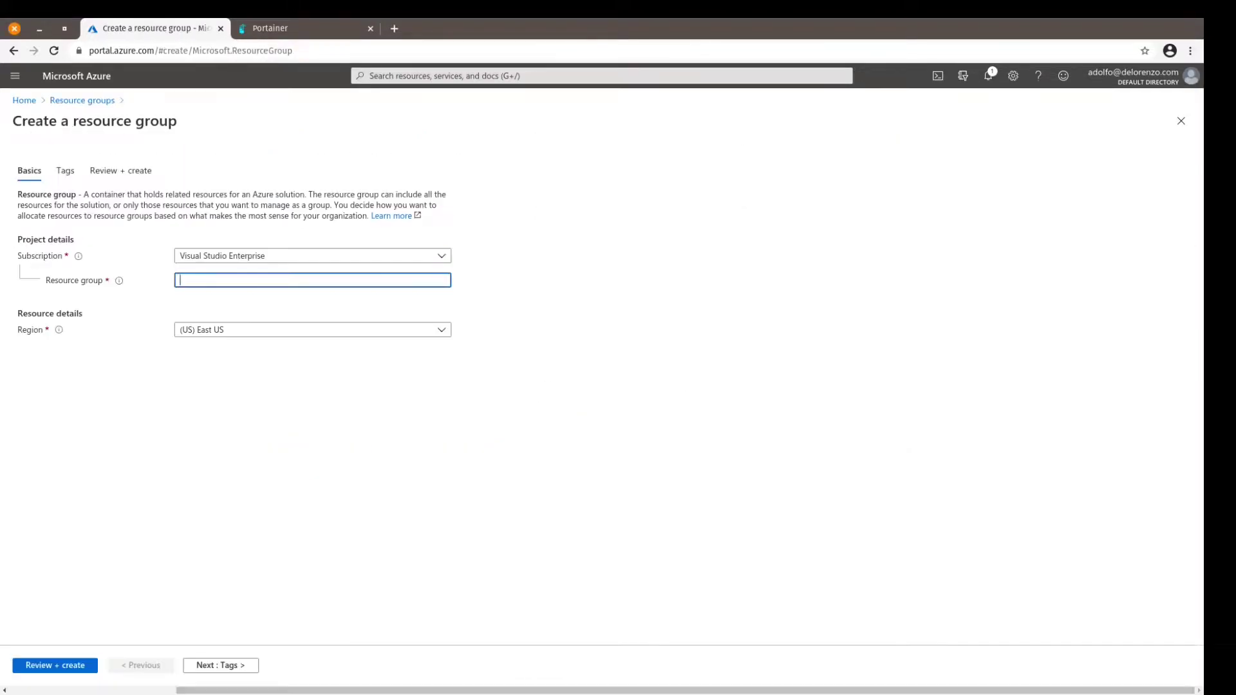
type("aci-demo")
key("Return")
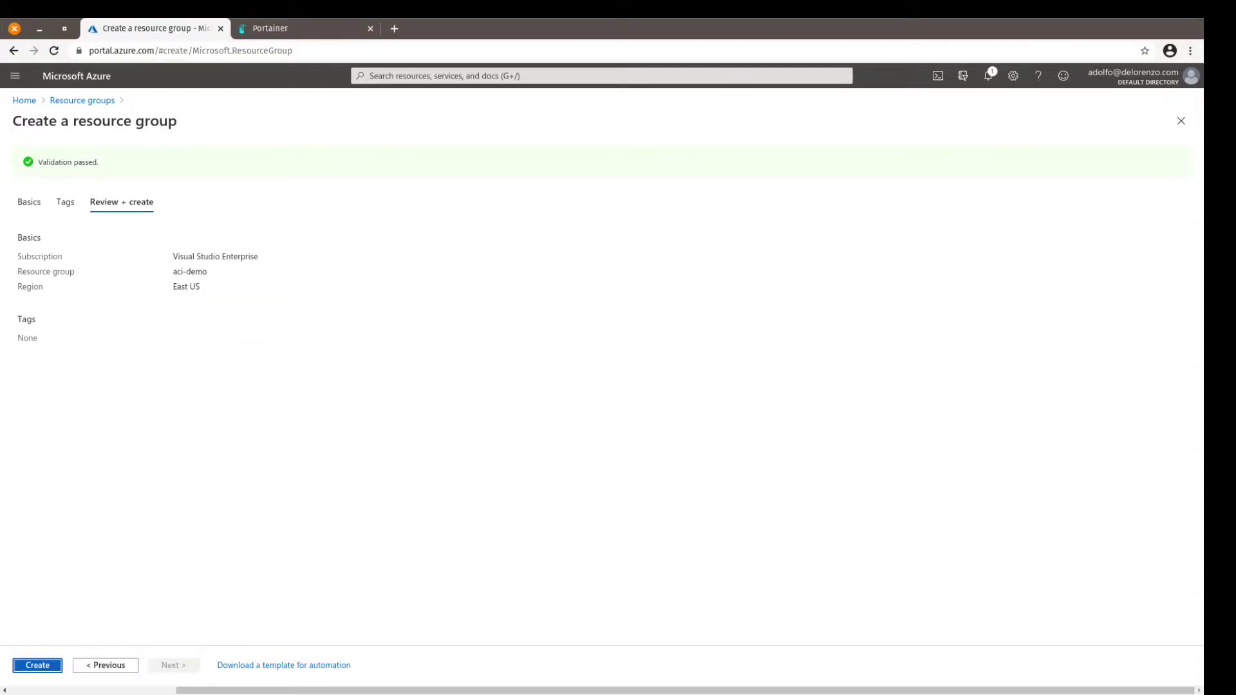
key("Return")
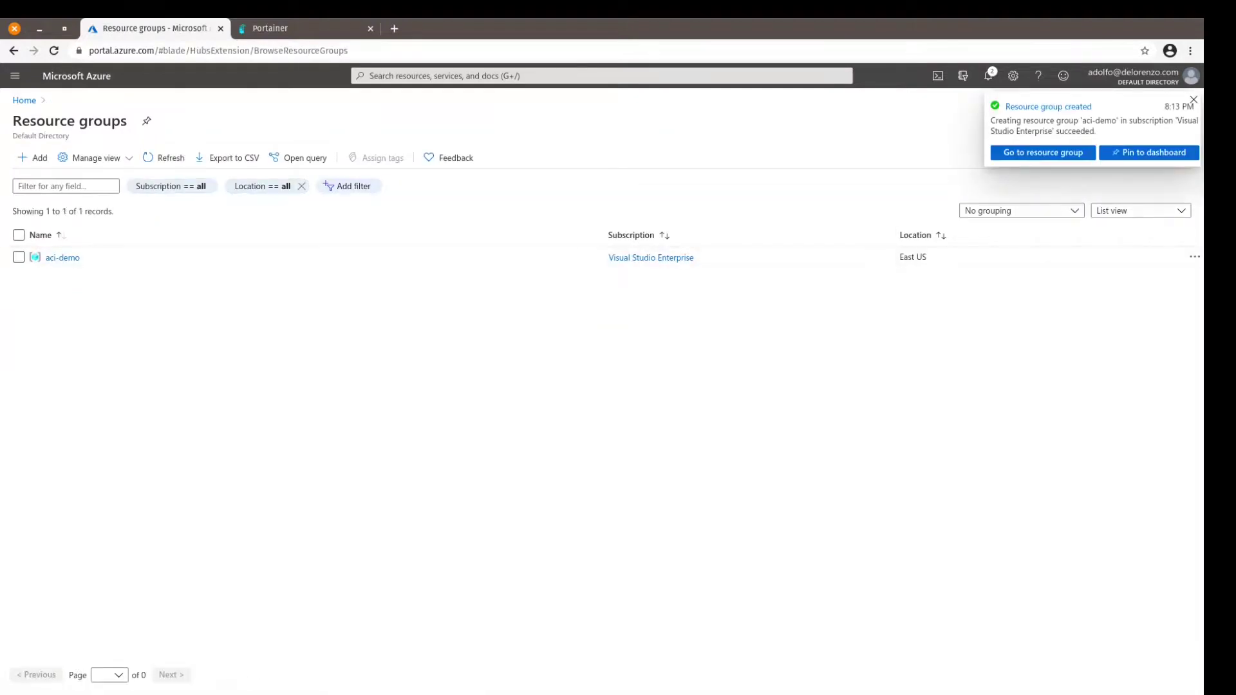
Register a single-tenant application named aci-demo in Azure Active Directory.
left_click(23, 100)
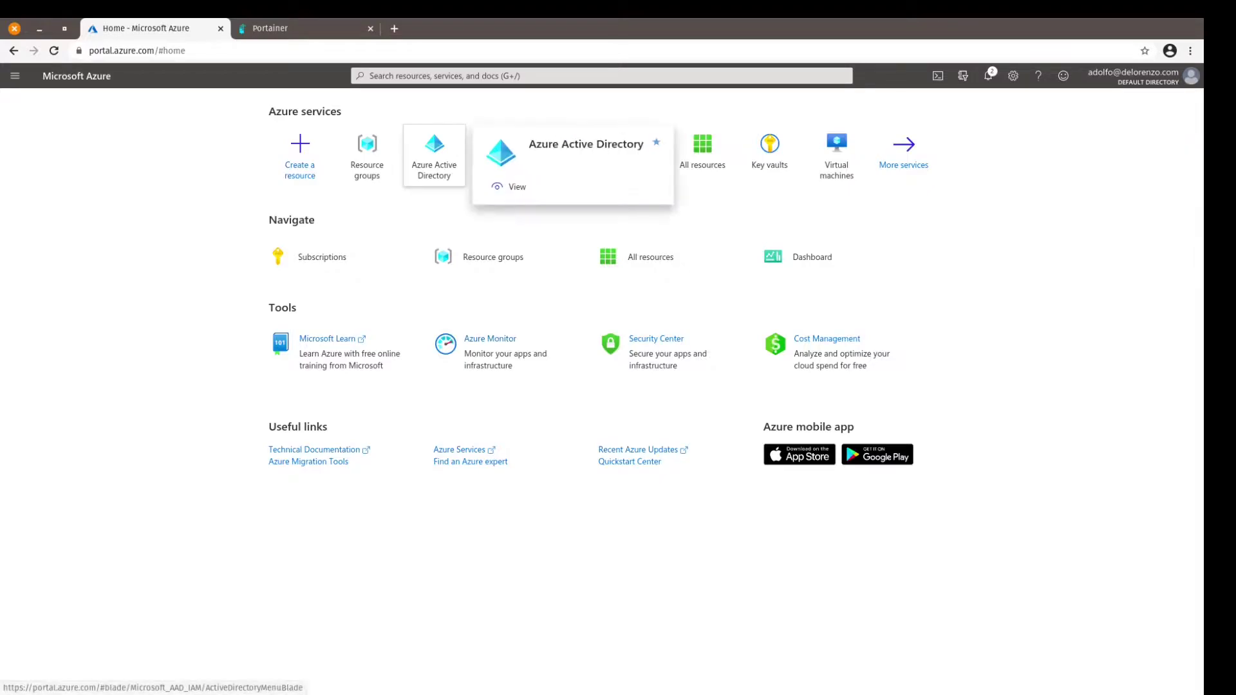
left_click(434, 154)
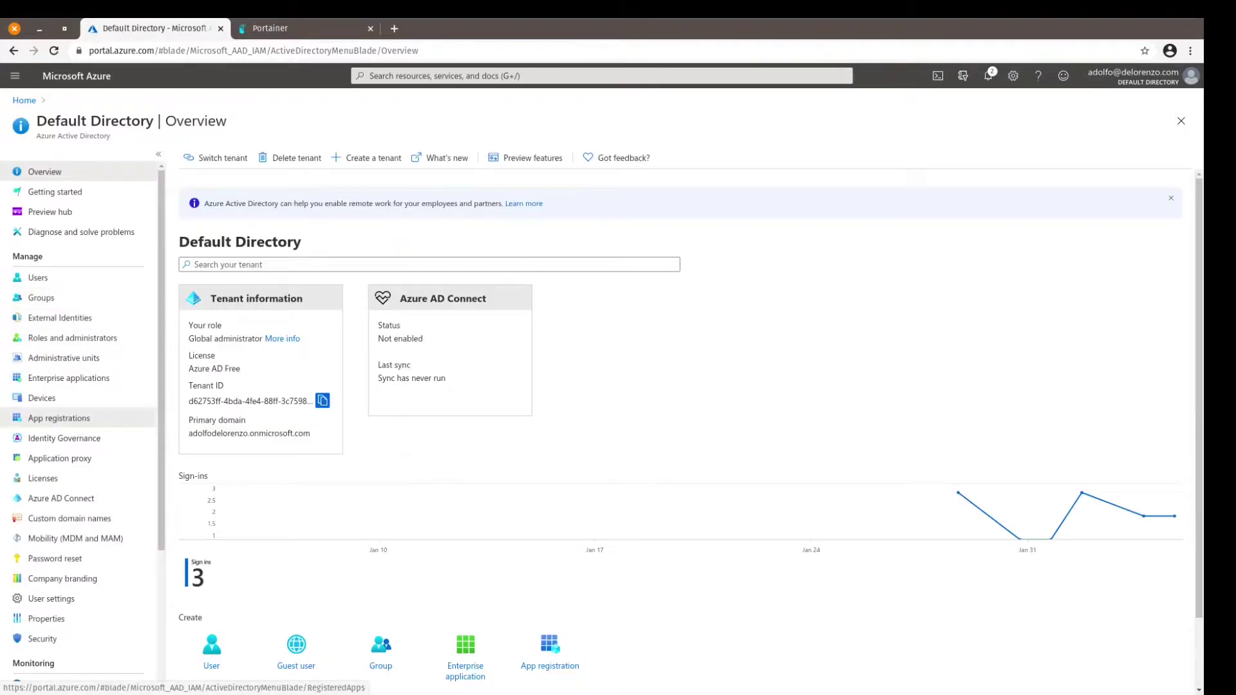
left_click(59, 418)
left_click(222, 158)
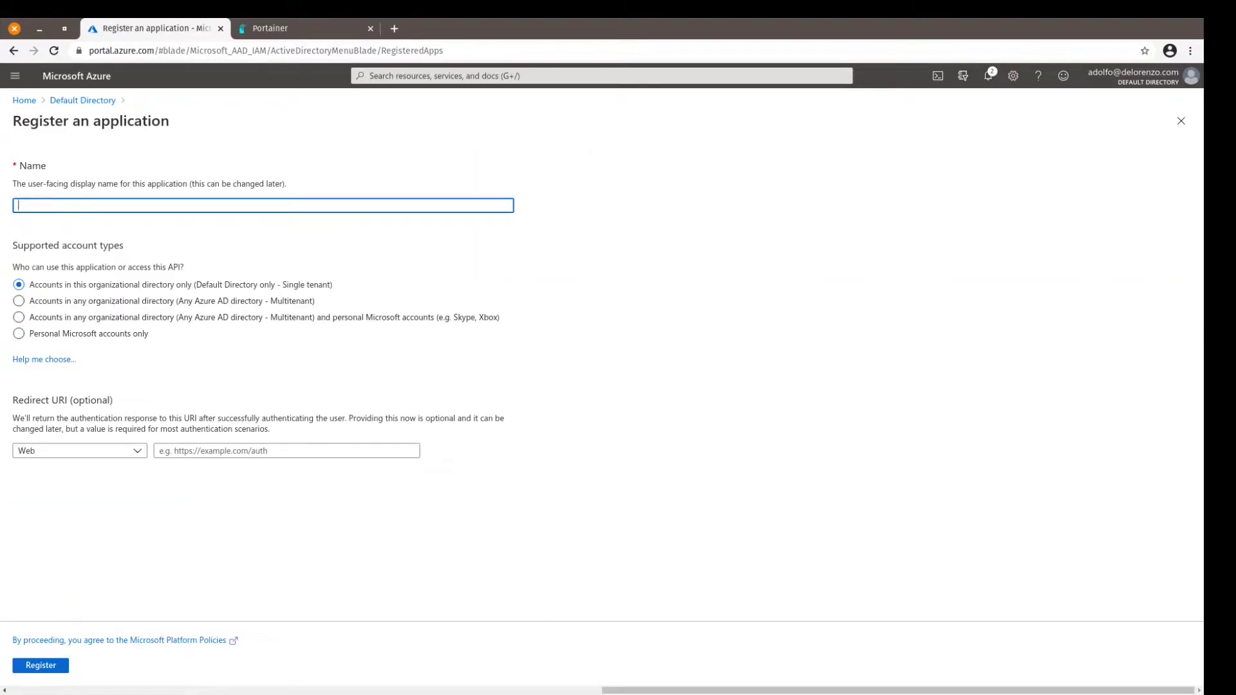
type("aci-demo")
left_click(41, 665)
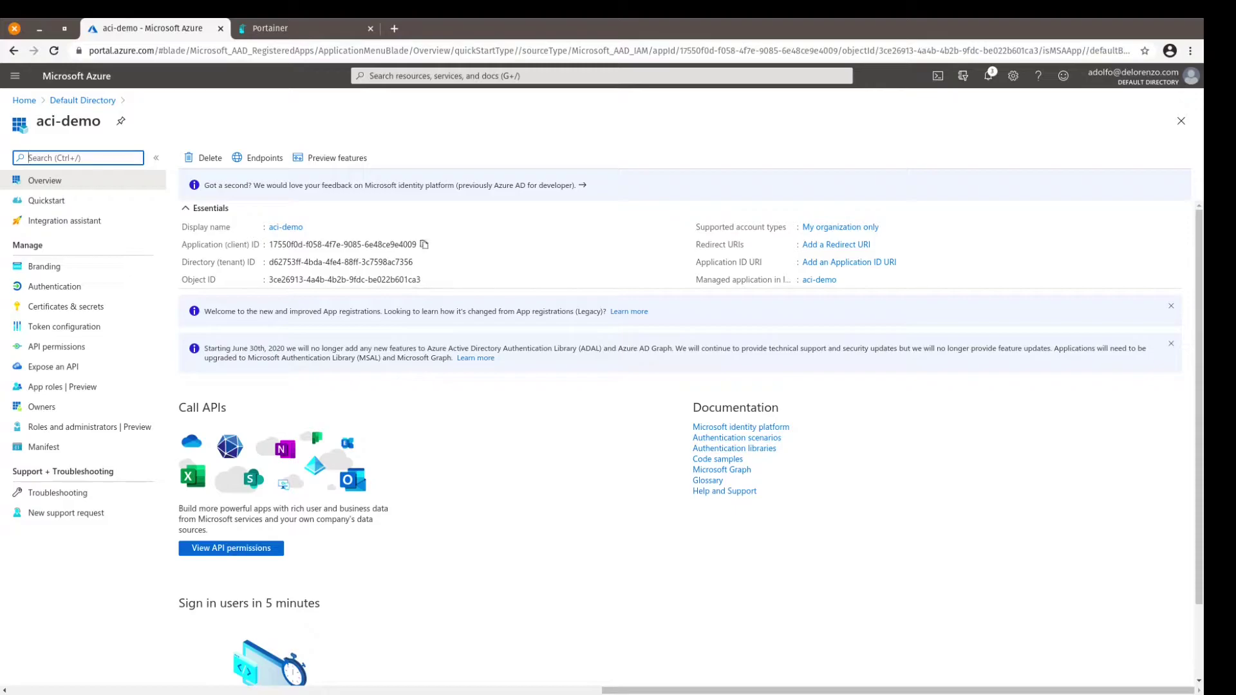
Copy the aci-demo application (client) ID and directory (tenant) ID into the AppID and TenantID lines of the Atom notes.
mouse_move(423, 245)
left_click(423, 245)
key("alt+Tab")
key("ctrl+v")
key("alt+Tab")
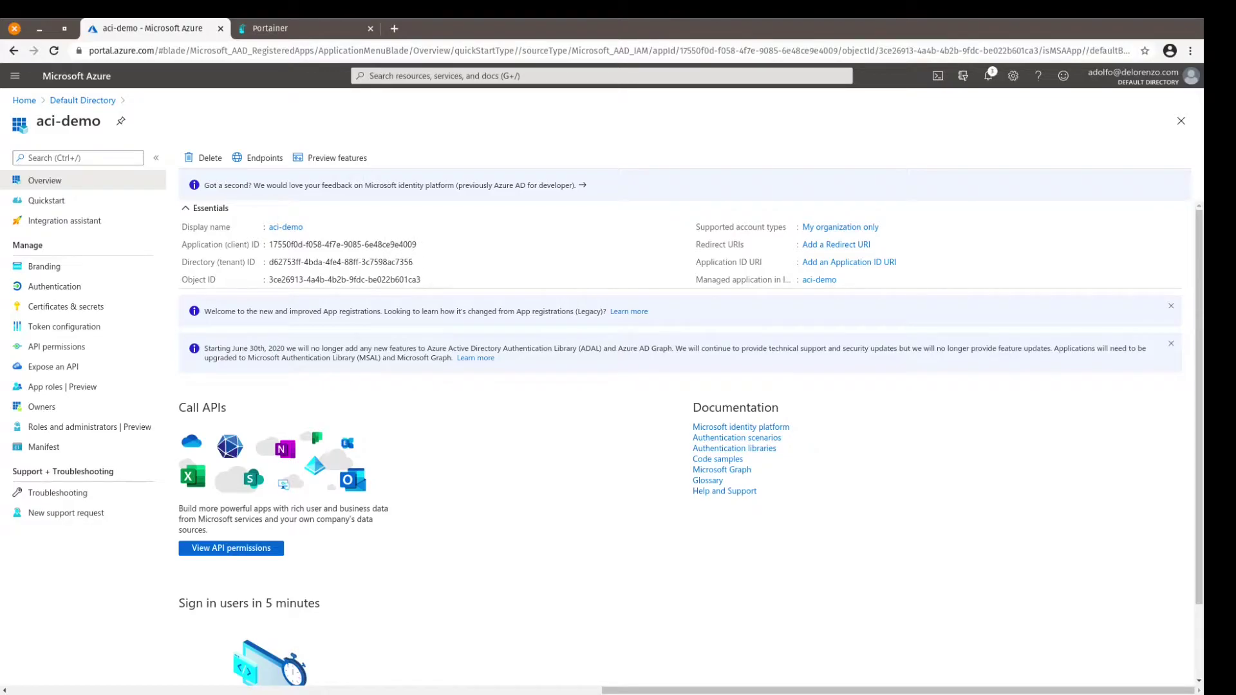
left_click(420, 263)
key("alt+Tab")
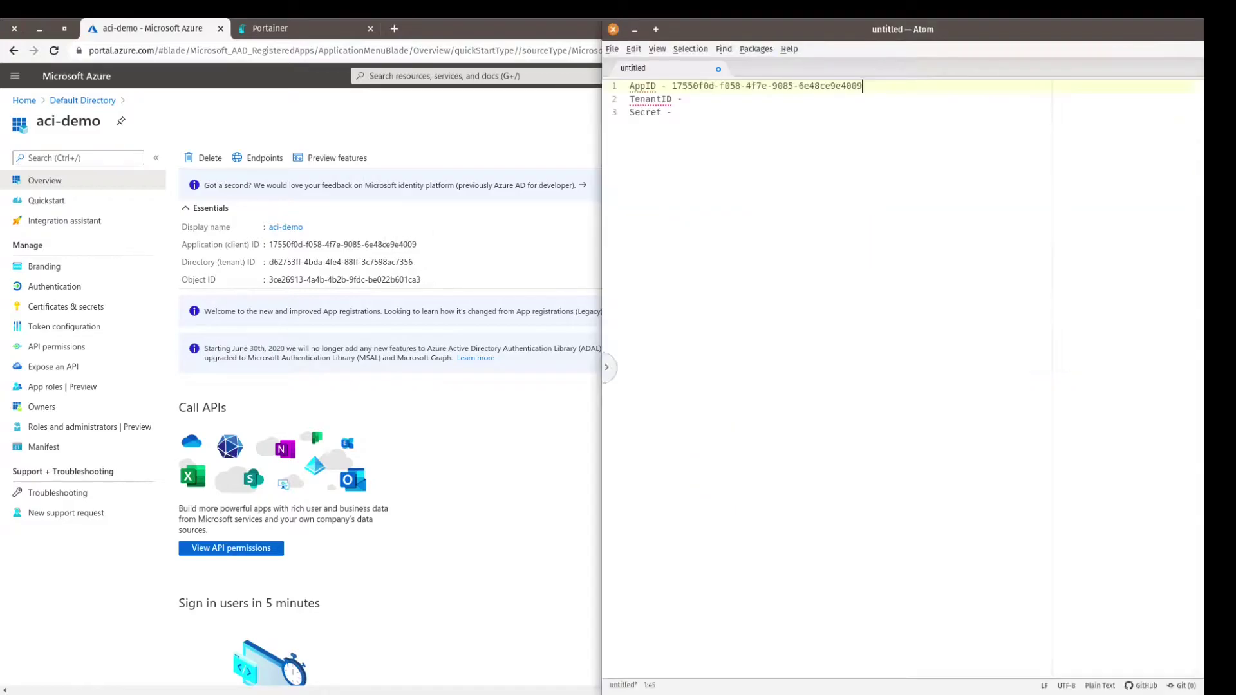
key("ctrl+v")
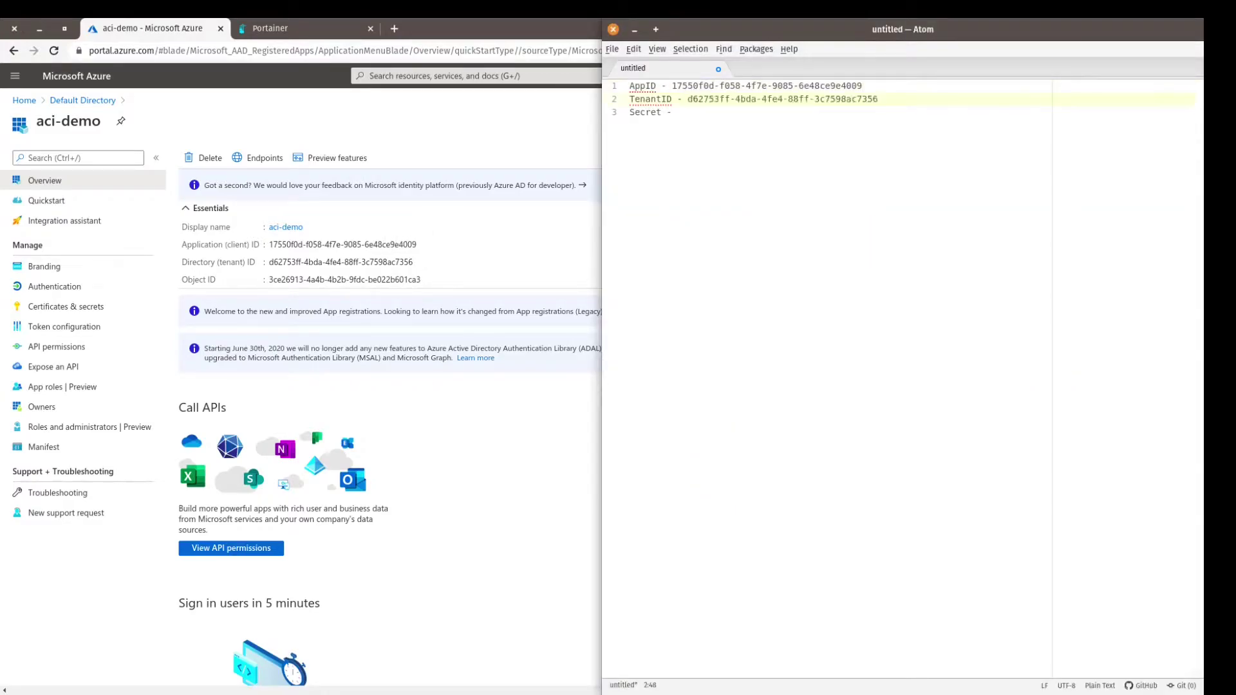
key("alt+Tab")
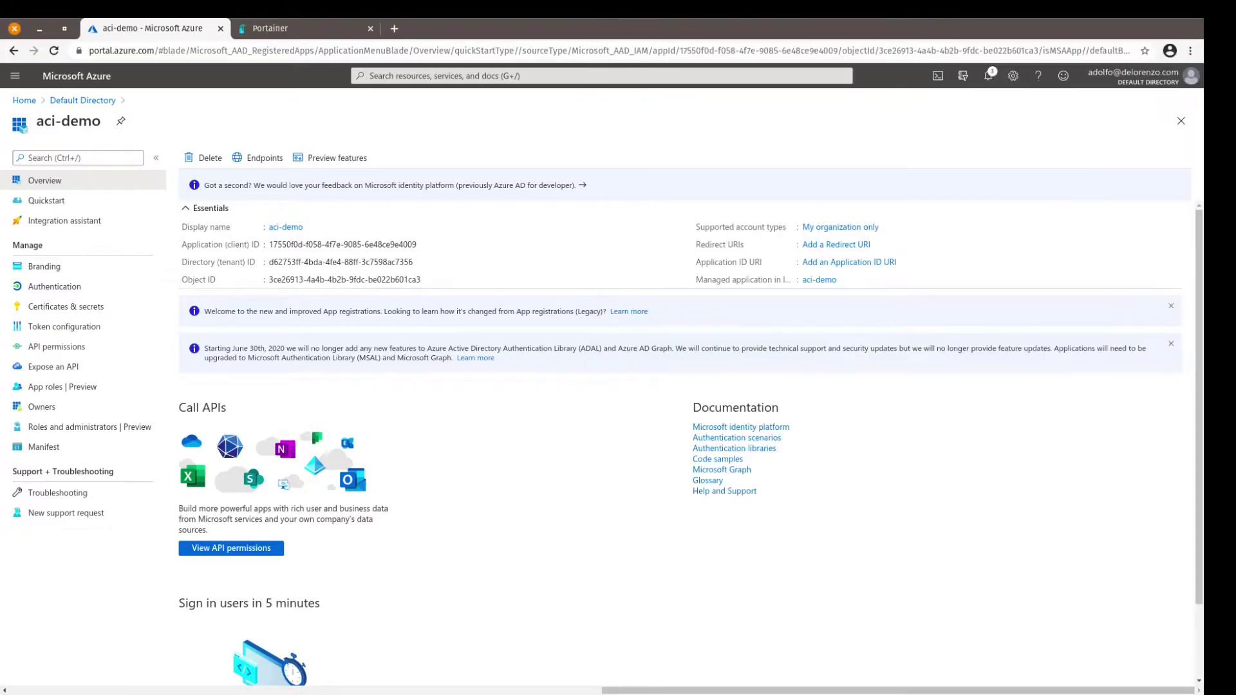
Add a client secret without a description to the aci-demo application, expiring in 1 year.
left_click(64, 306)
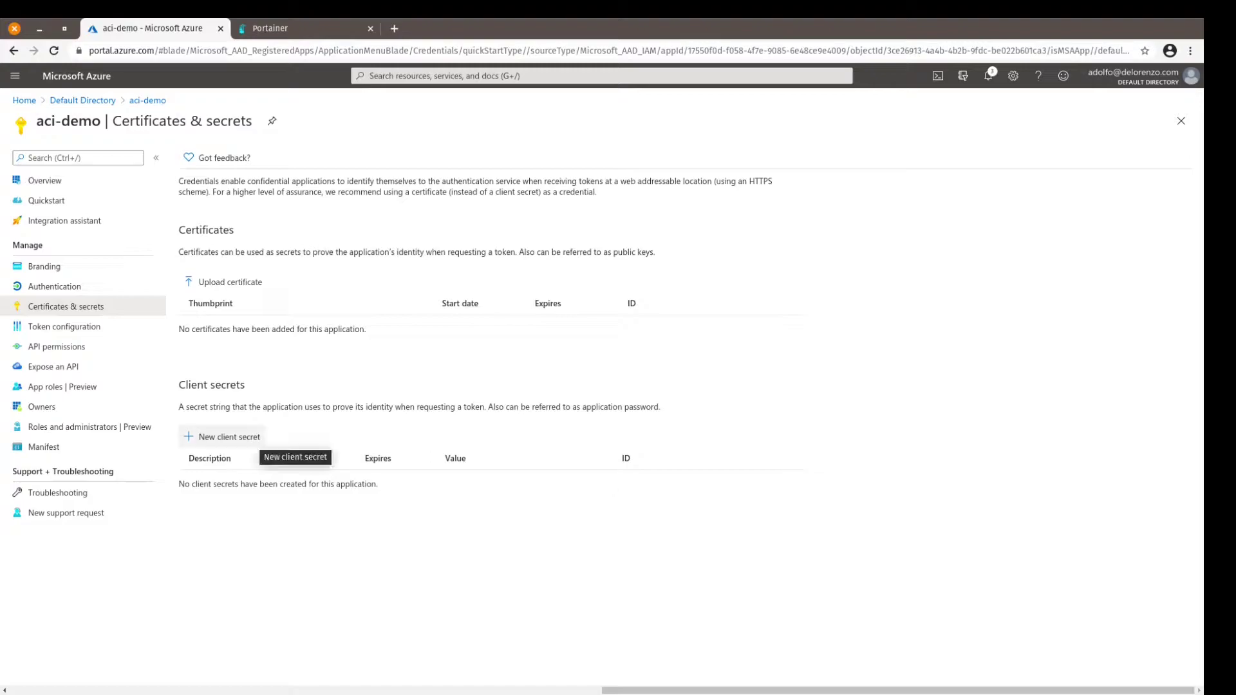
left_click(225, 437)
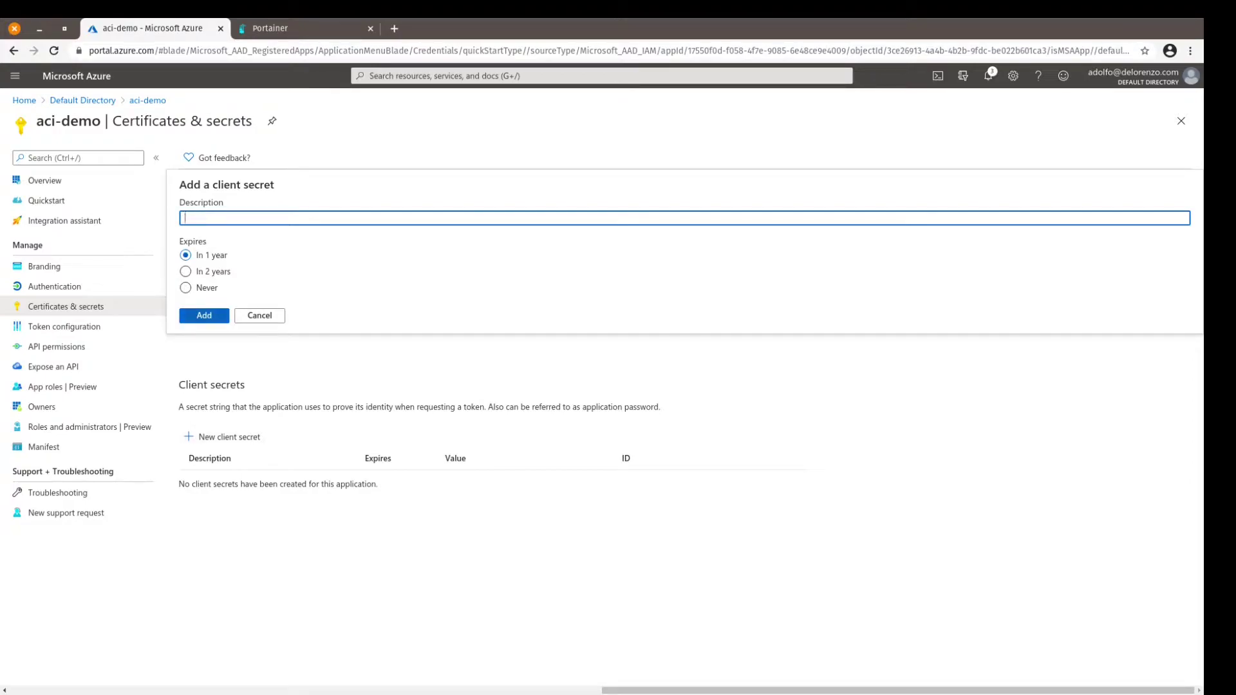
key("Return")
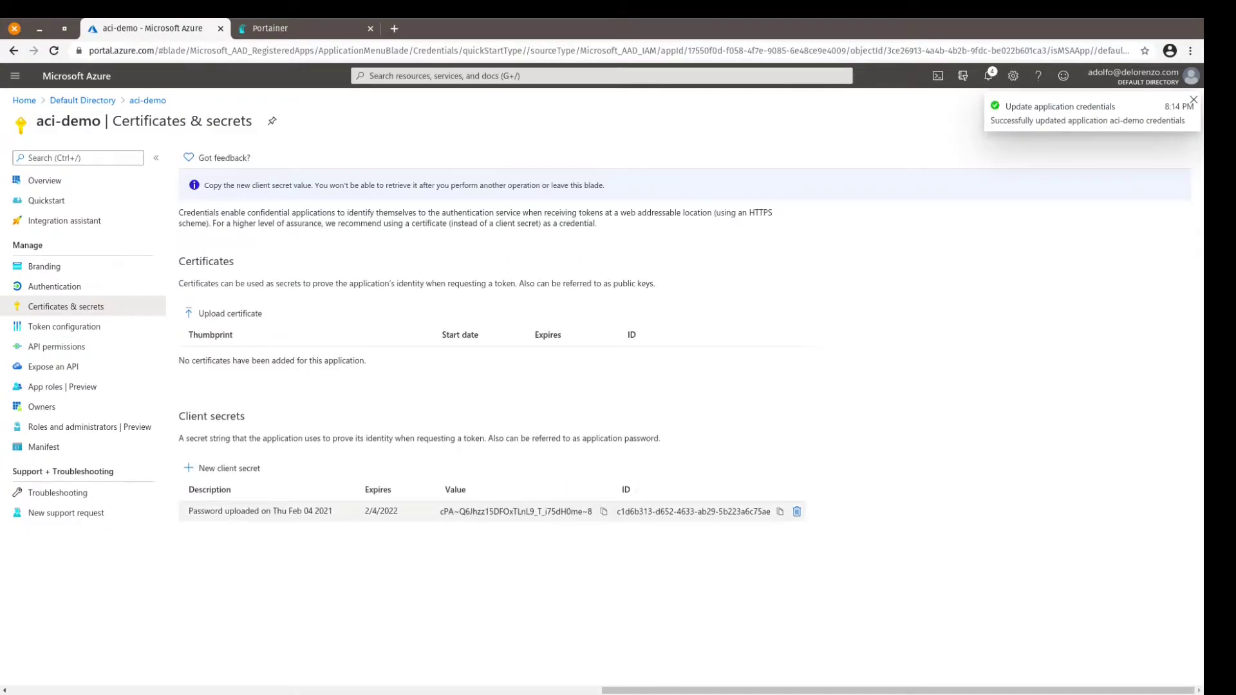
Copy the new client secret's value into the Secret line of the Atom notes and return to the Azure portal.
left_click(603, 511)
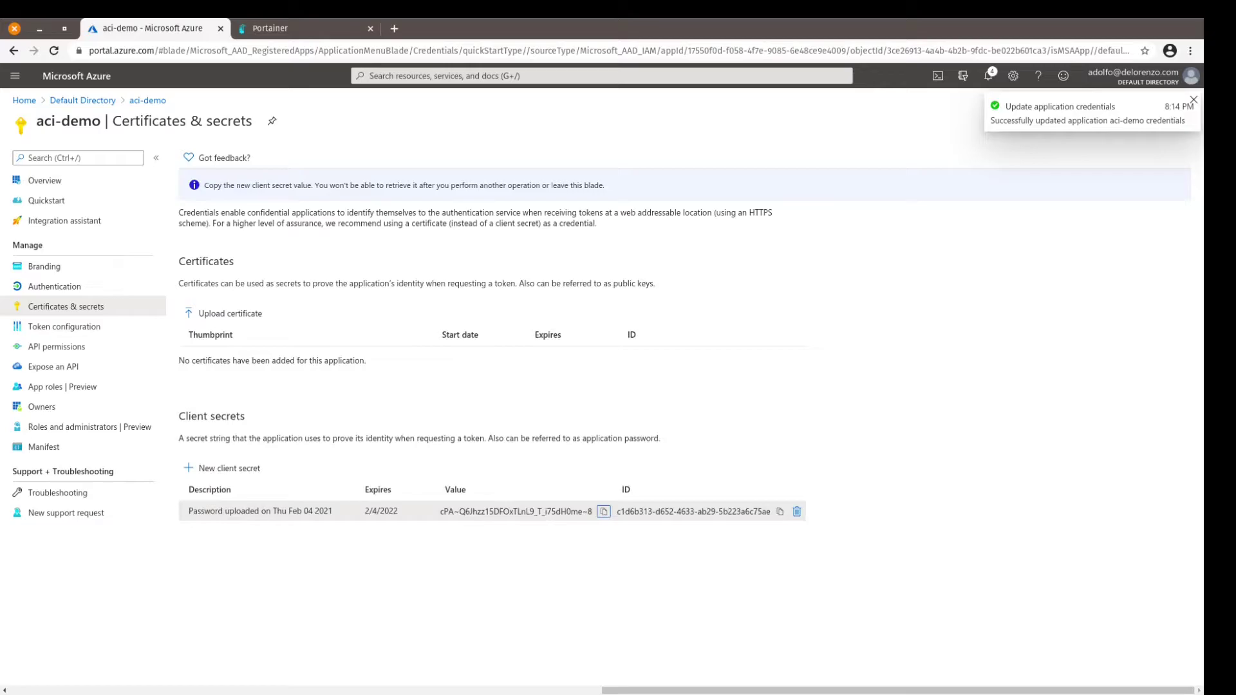
key("alt+Tab")
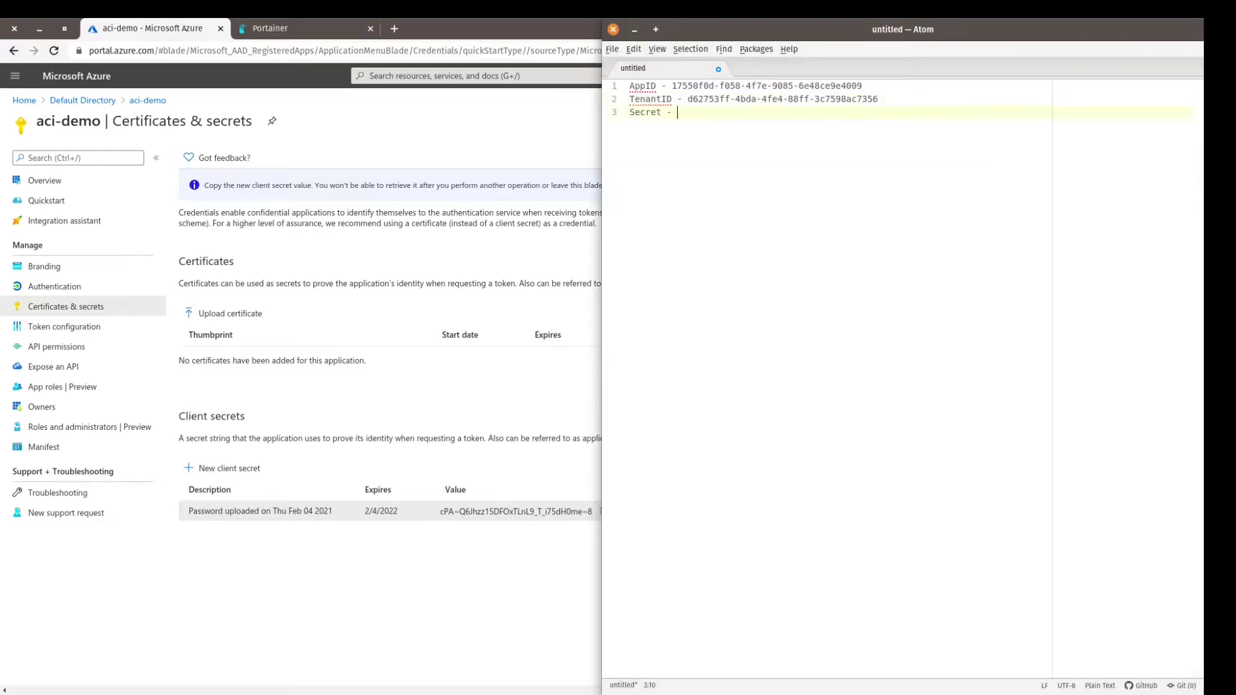
key("ctrl+v")
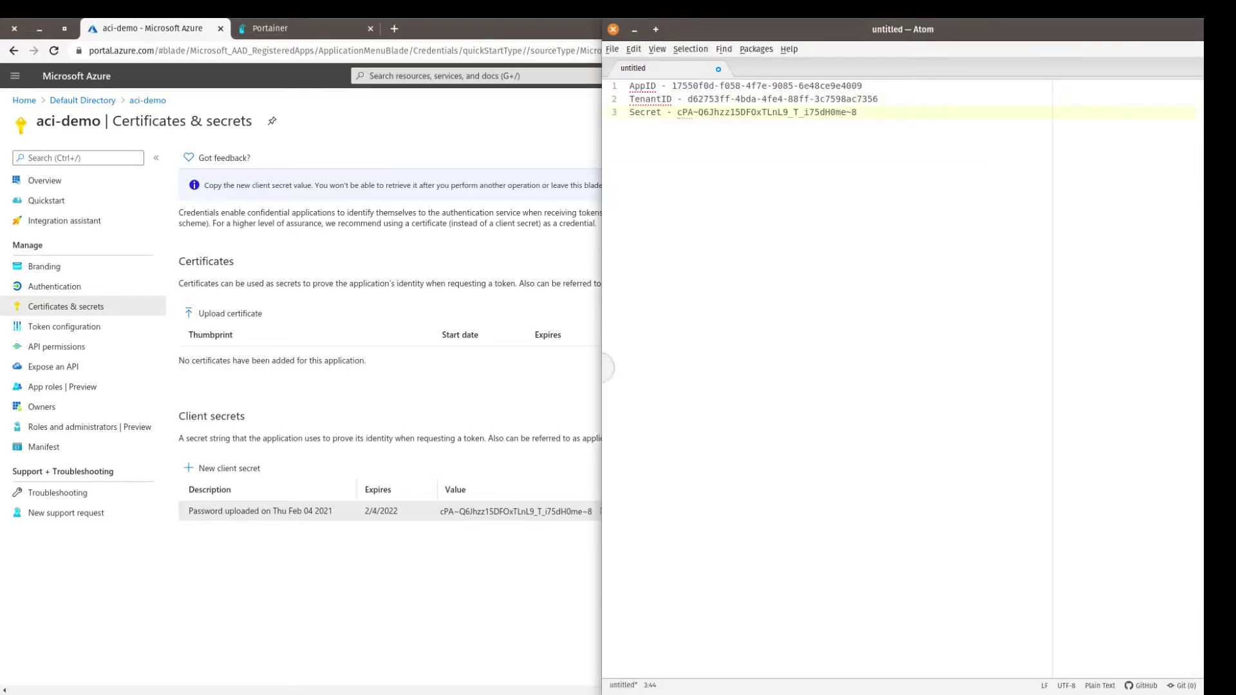
key("alt+Tab")
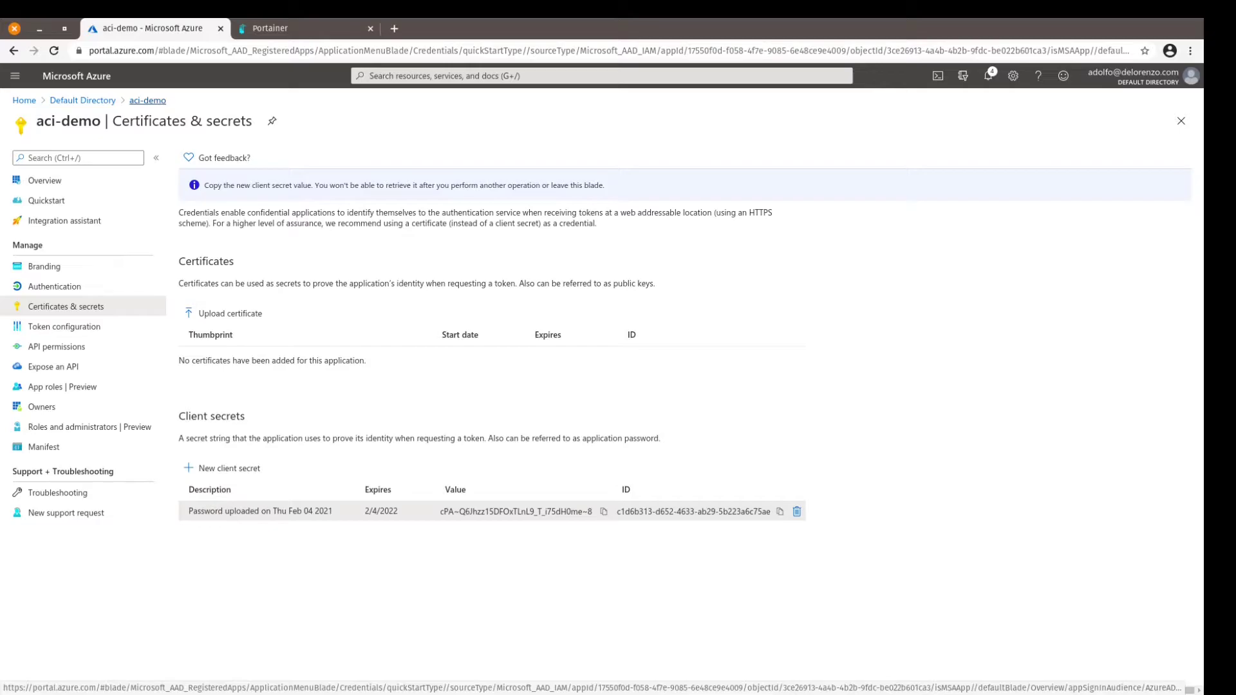
Assign the Contributor role on the Visual Studio Enterprise subscription to the aci-demo service principal.
left_click(24, 100)
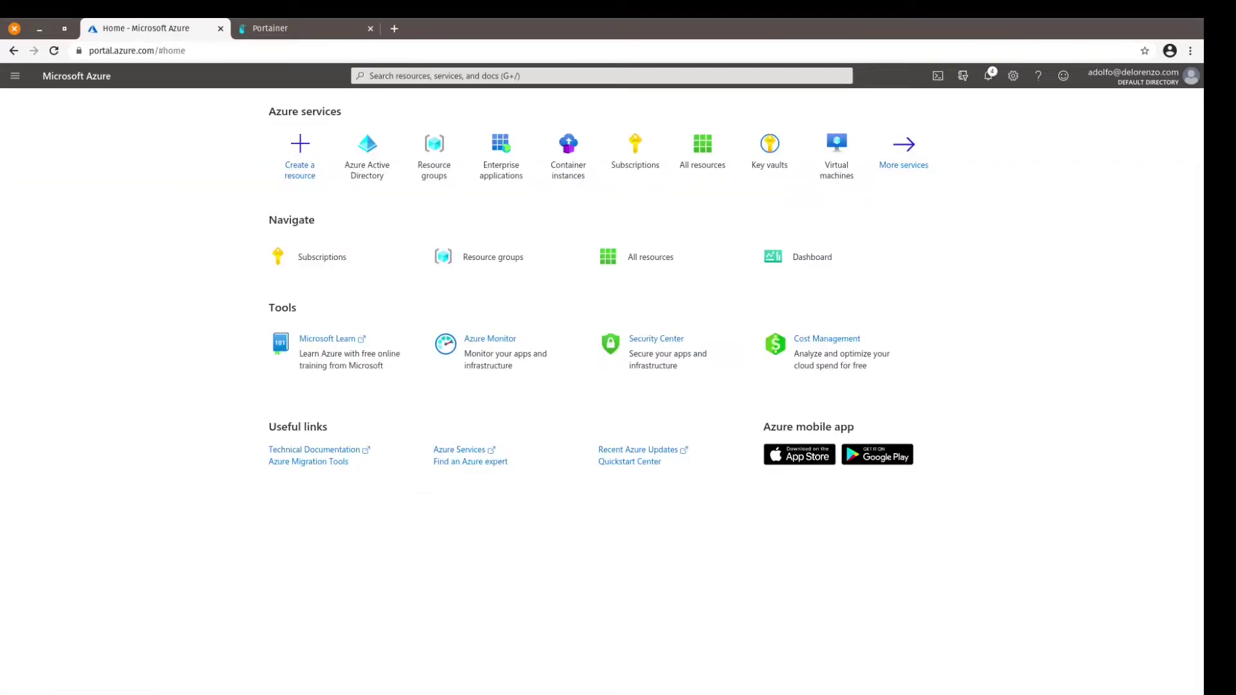
left_click(635, 147)
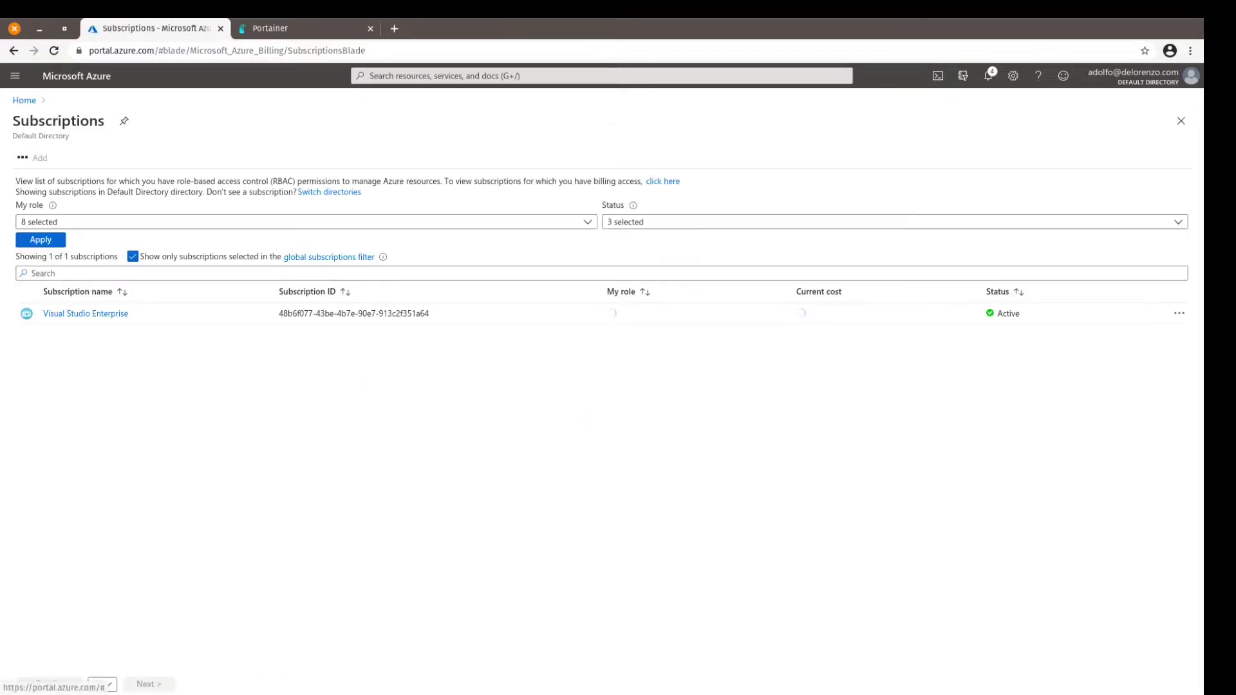
left_click(85, 313)
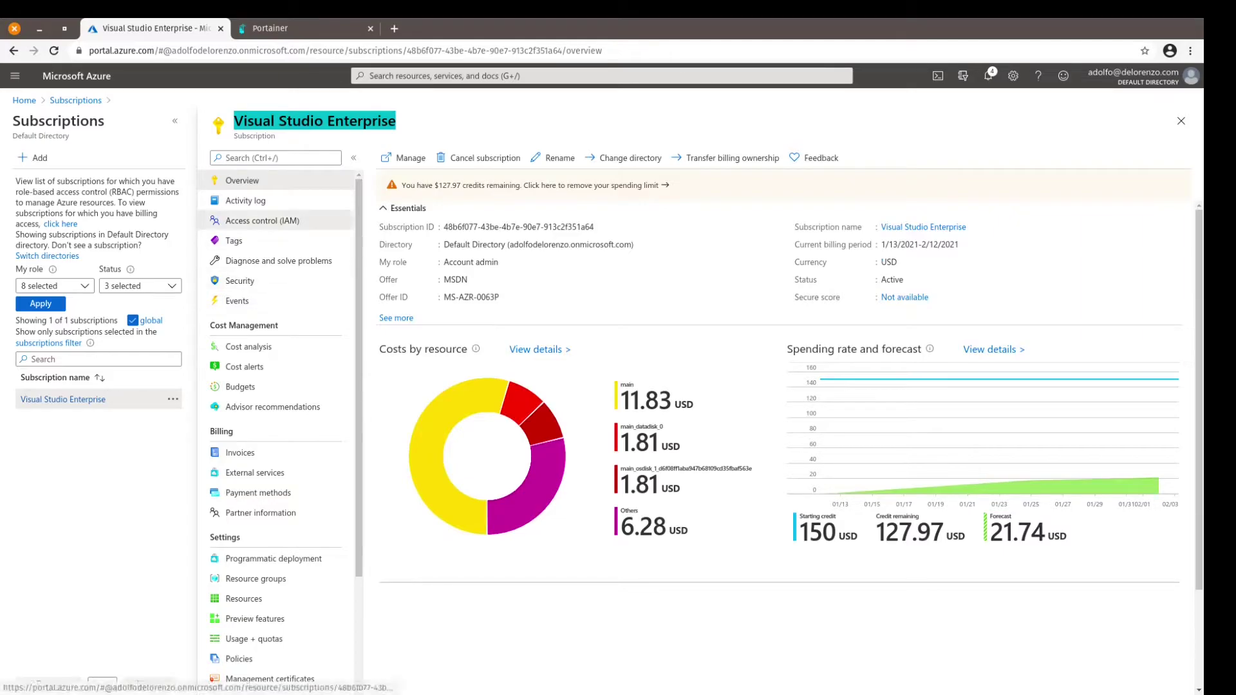
left_click(262, 220)
left_click(396, 158)
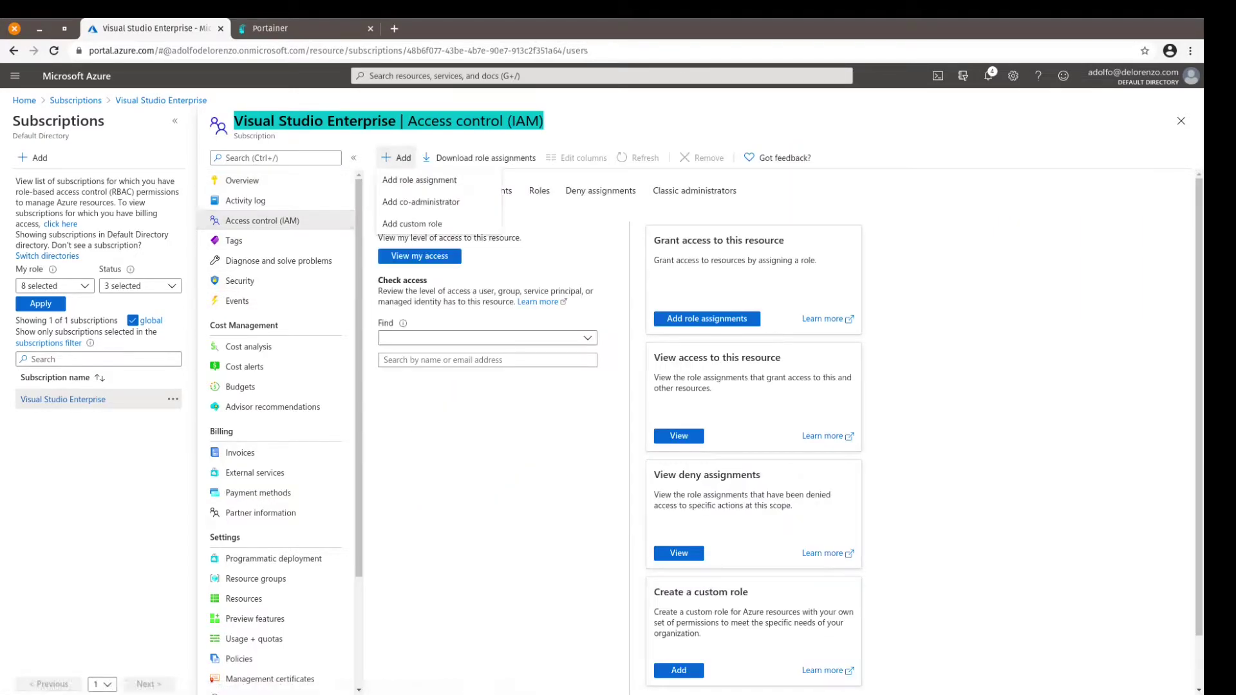
left_click(419, 179)
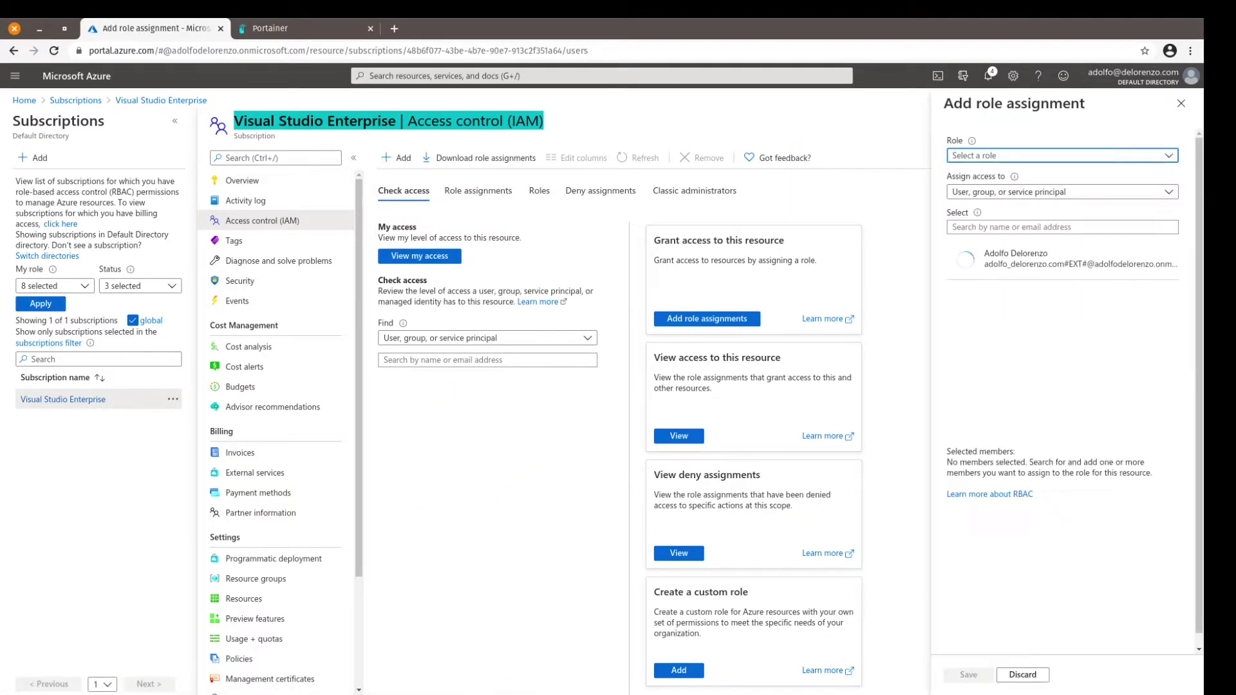
left_click(1062, 155)
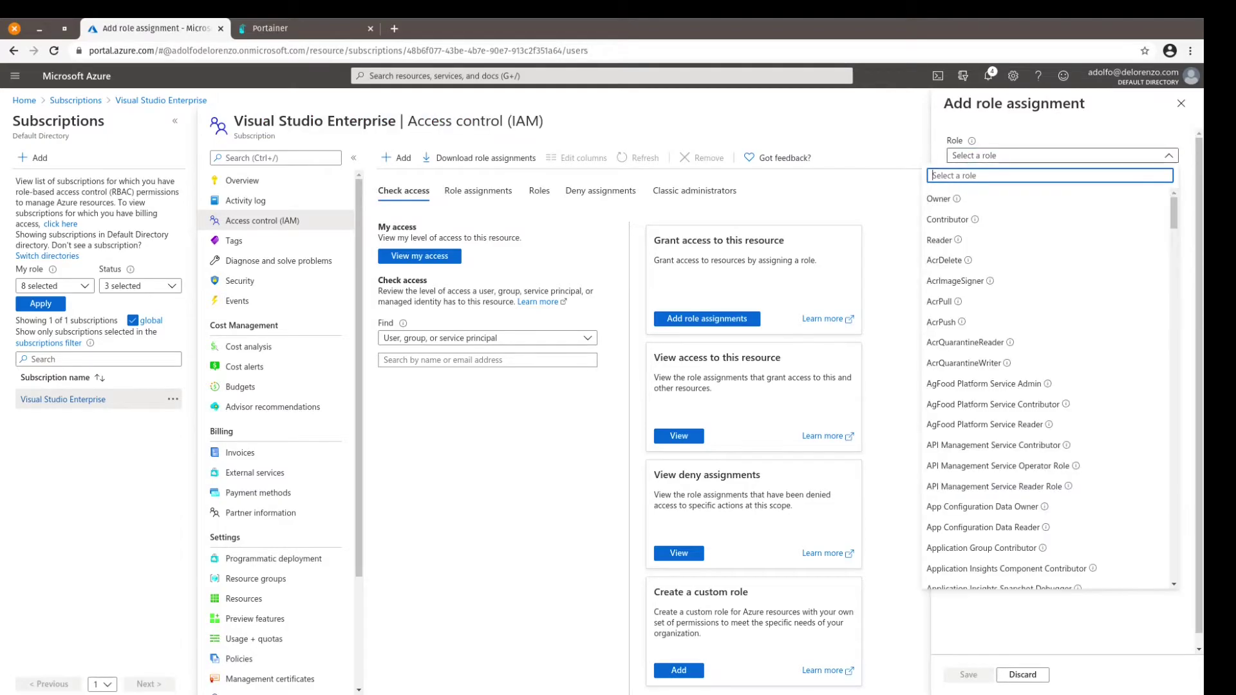
left_click(947, 219)
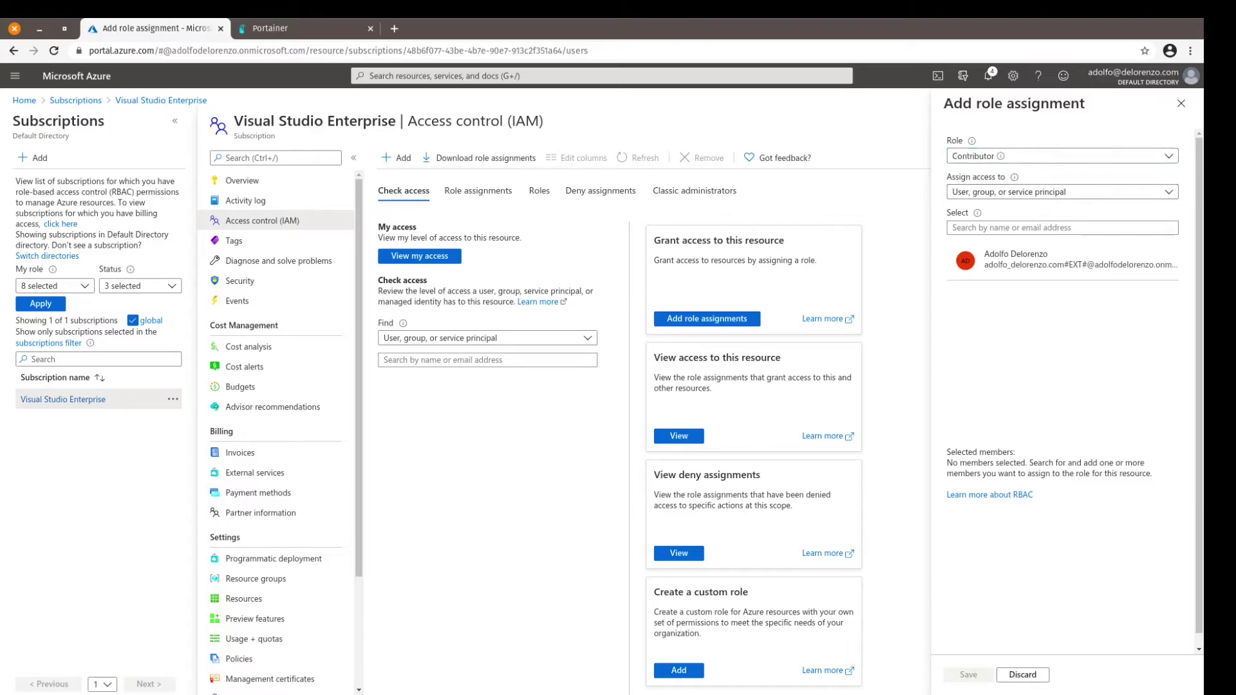
left_click(1062, 227)
type("aci-d")
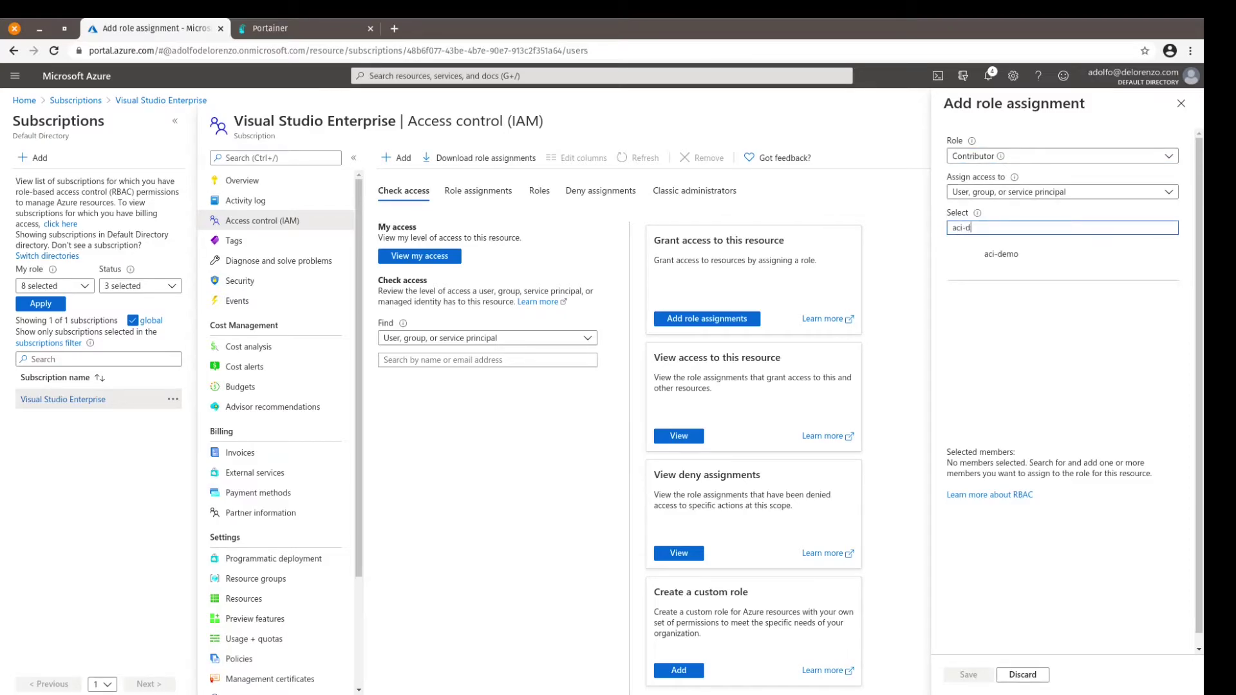
left_click(1024, 259)
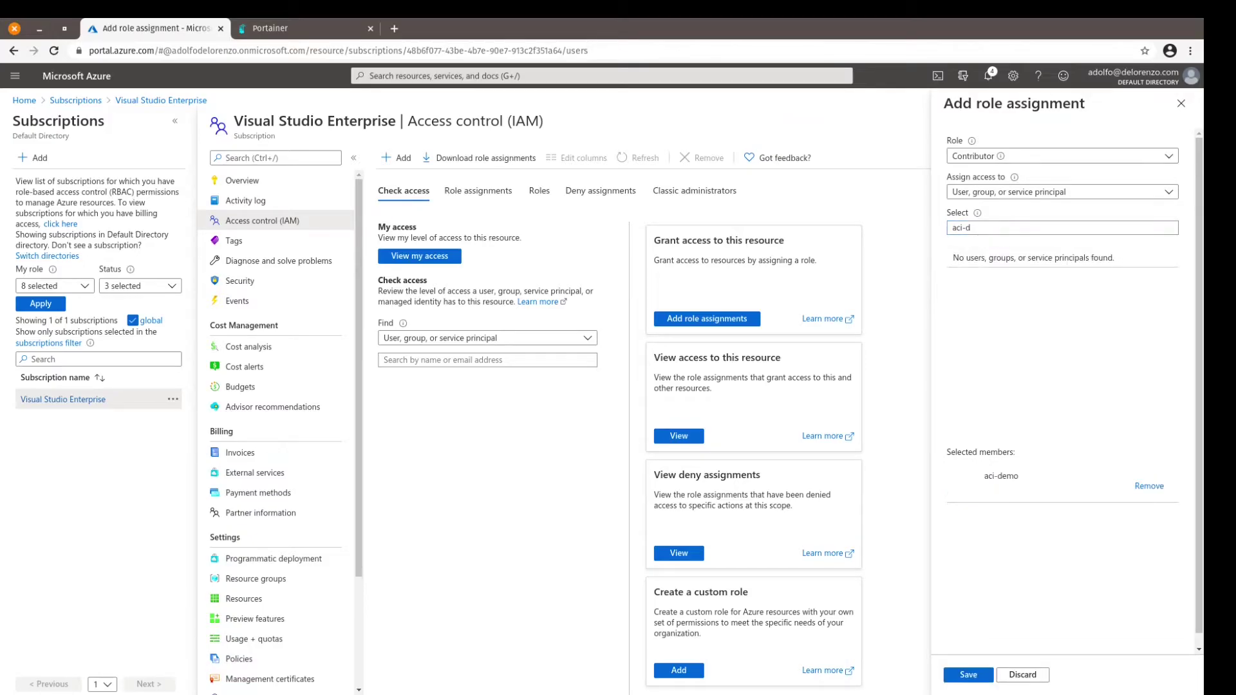
left_click(968, 675)
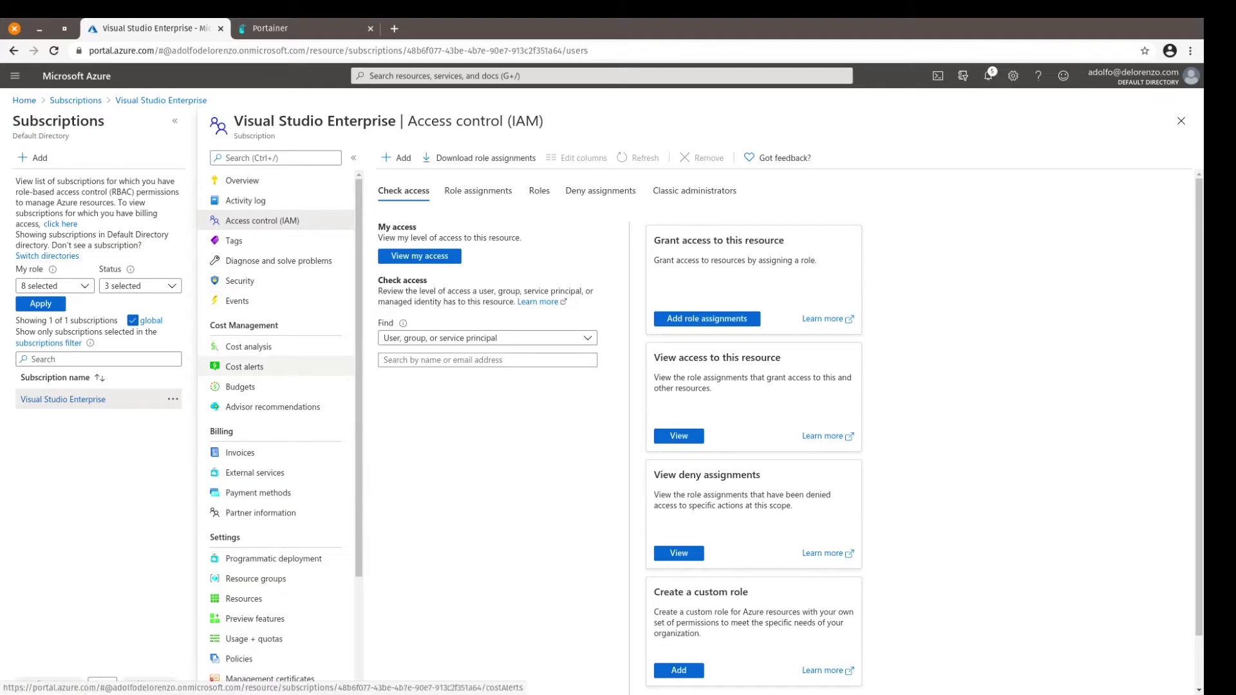
Filter the subscription's resource providers by microsoft.container and select Microsoft.ContainerInstance to check its registration status.
scroll(280, 423, "down", 3)
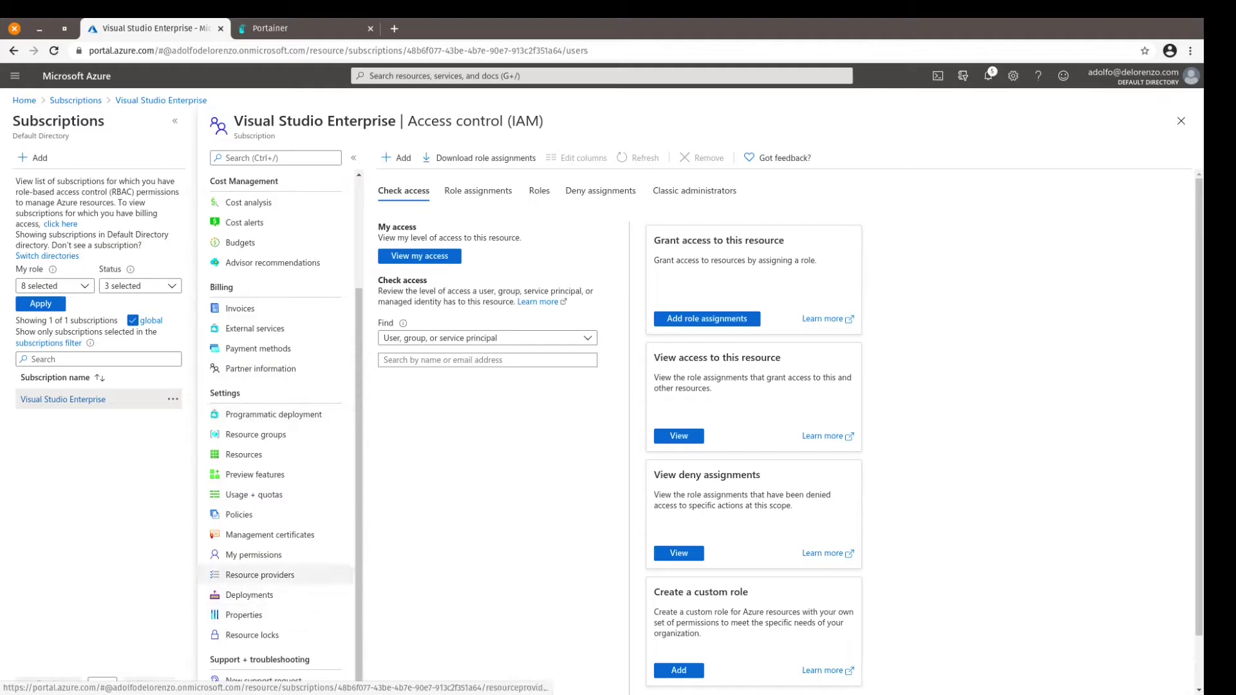
left_click(260, 575)
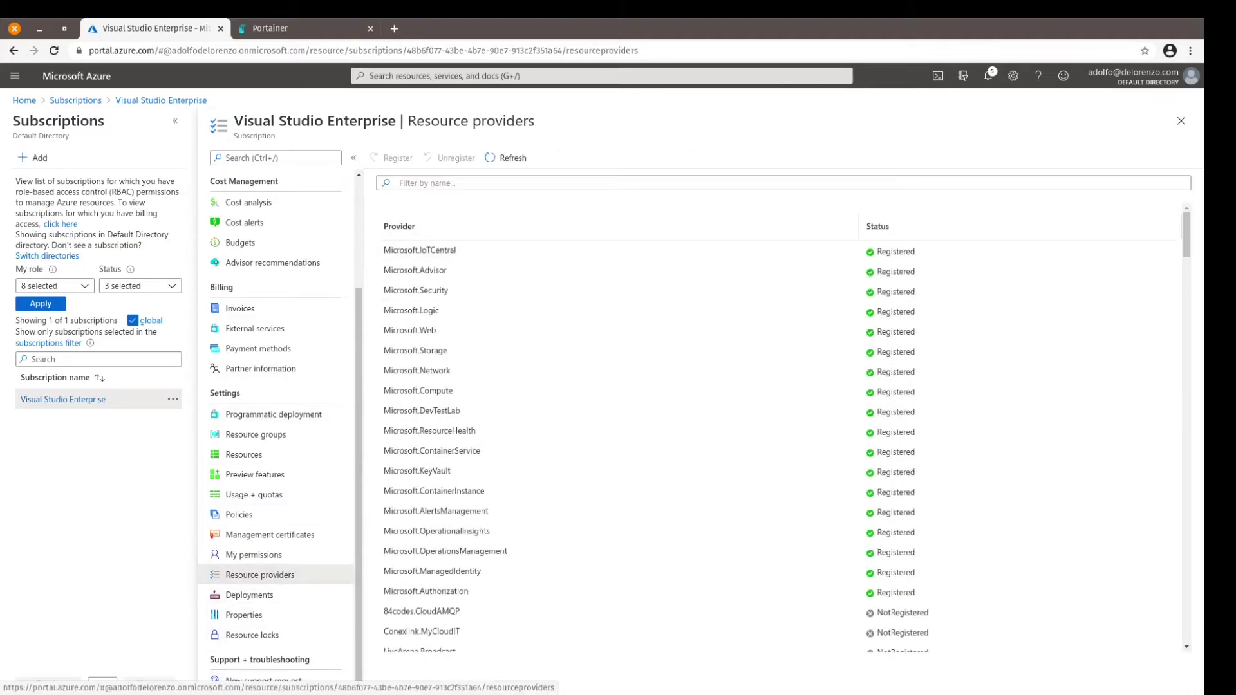
type("micro")
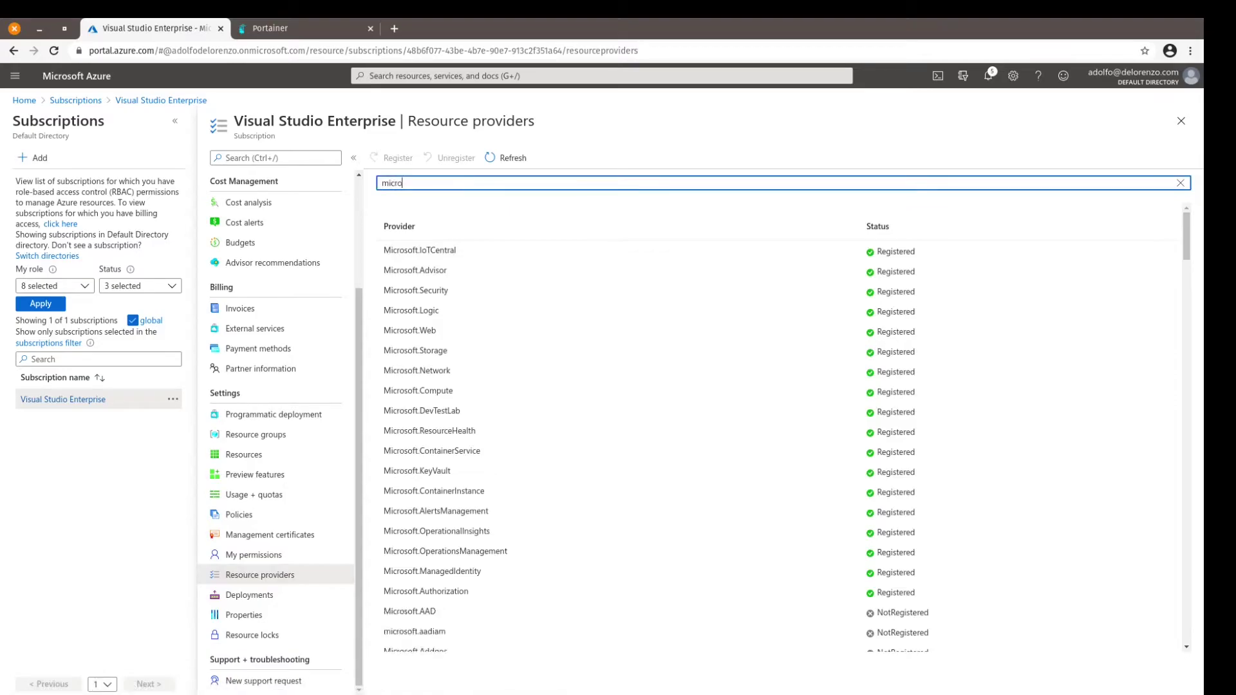
type("soft.conmtain")
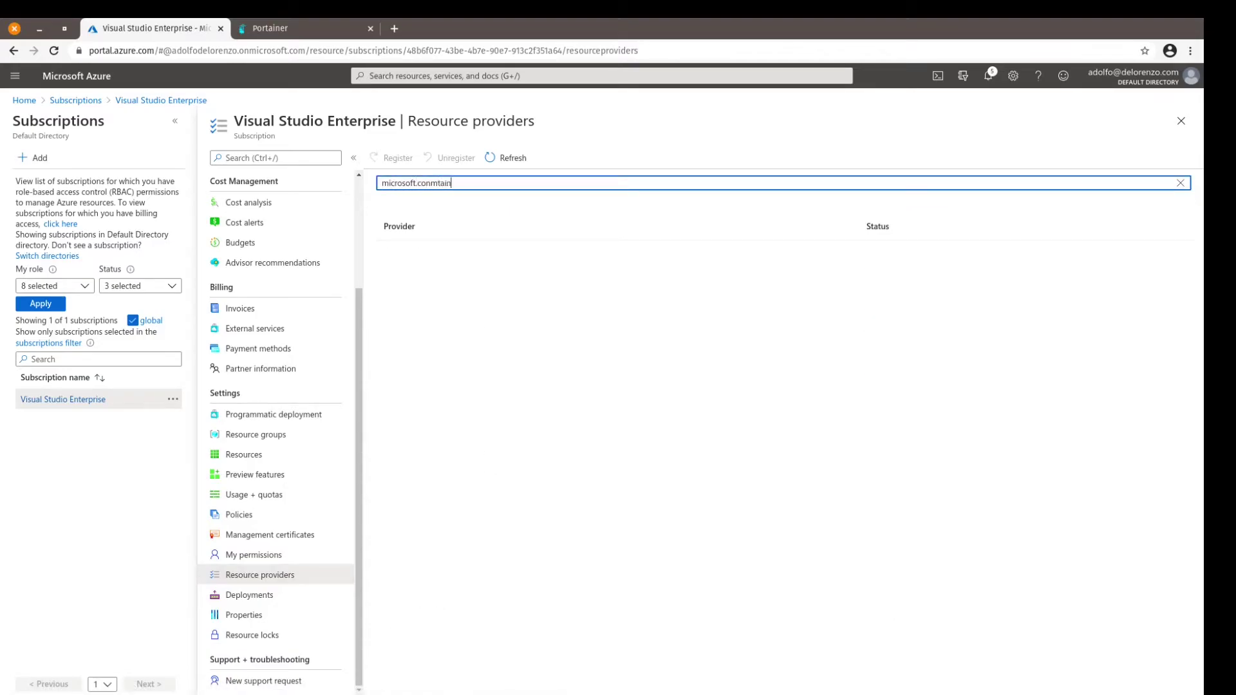
key("BackSpace")
key("BackSpace")
key("BackSpace")
key("BackSpace")
key("BackSpace")
type("tainer")
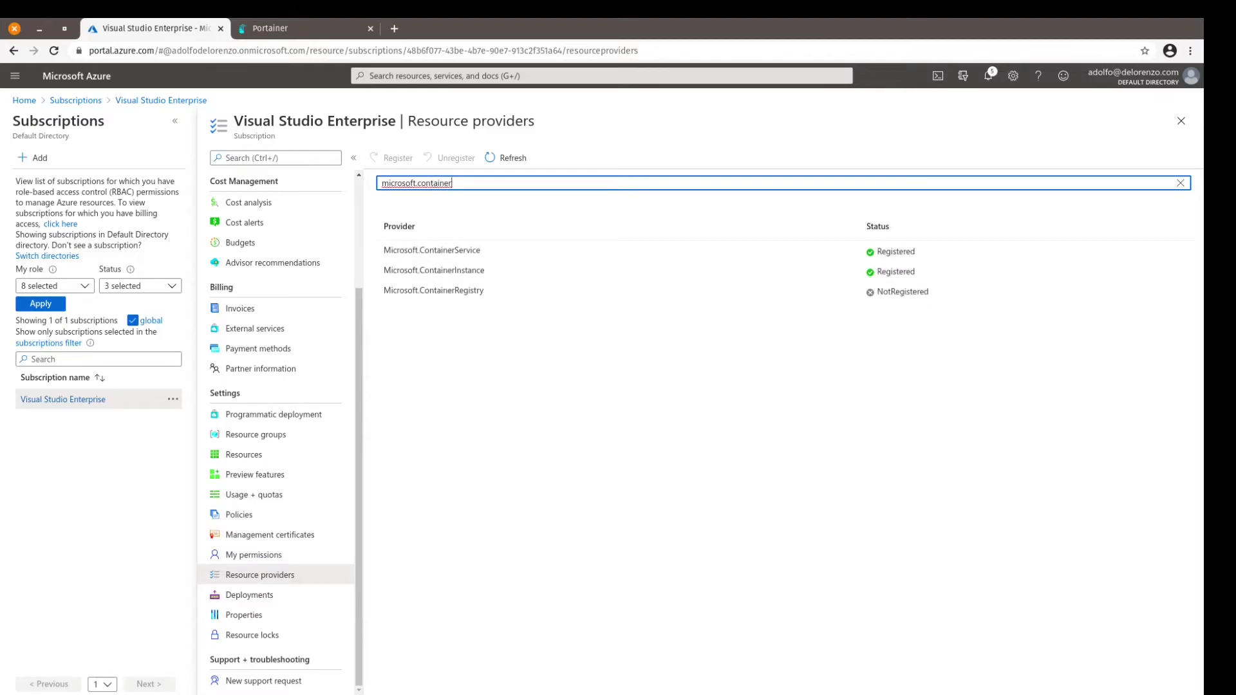
left_click(436, 270)
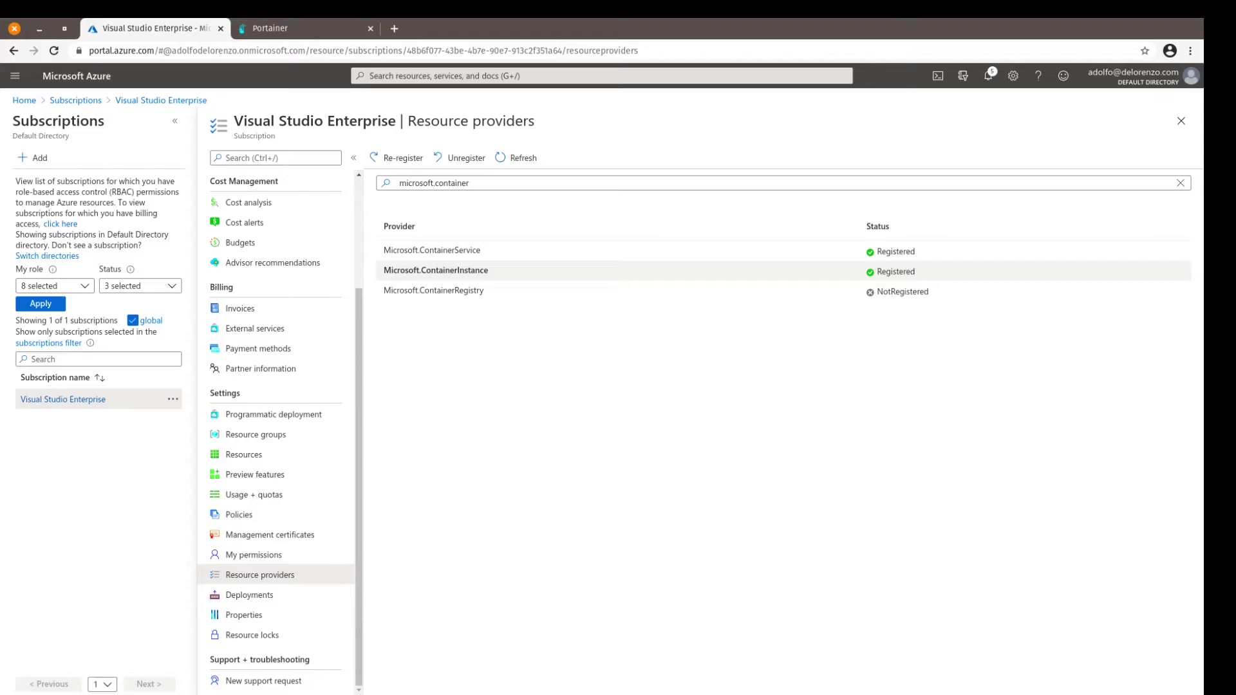
Switch to Portainer and start a new endpoint of the Azure environment type, named aci-demo.
left_click(270, 28)
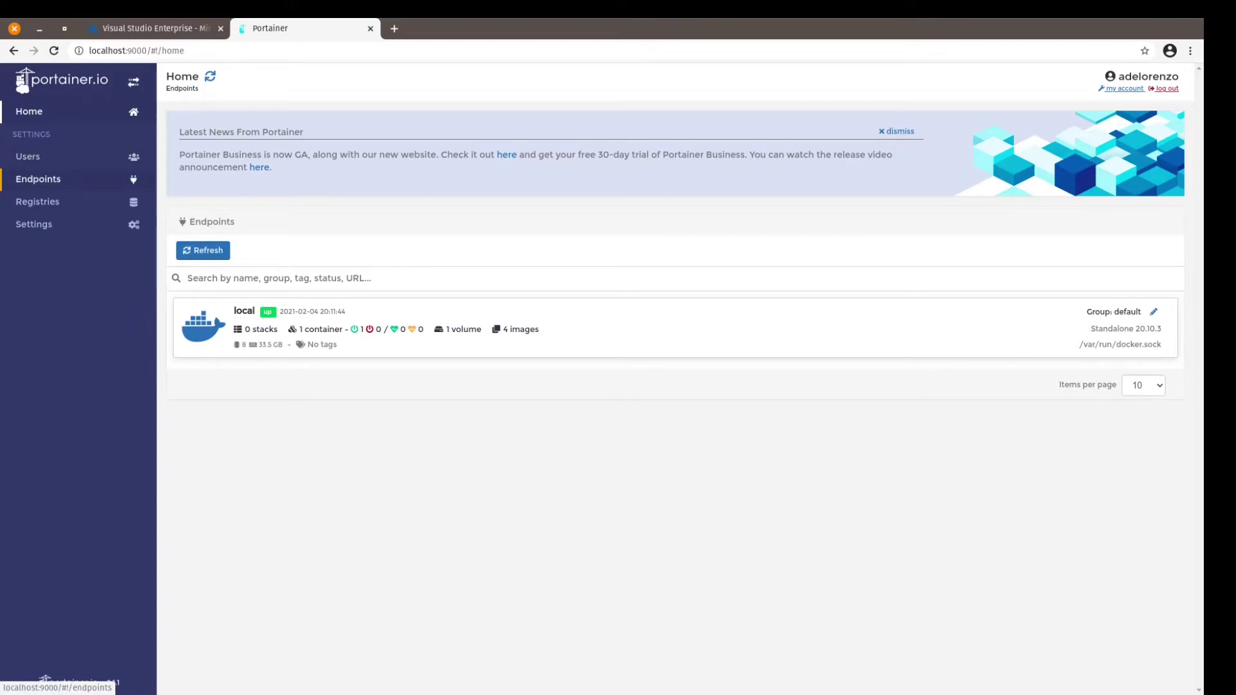
left_click(38, 179)
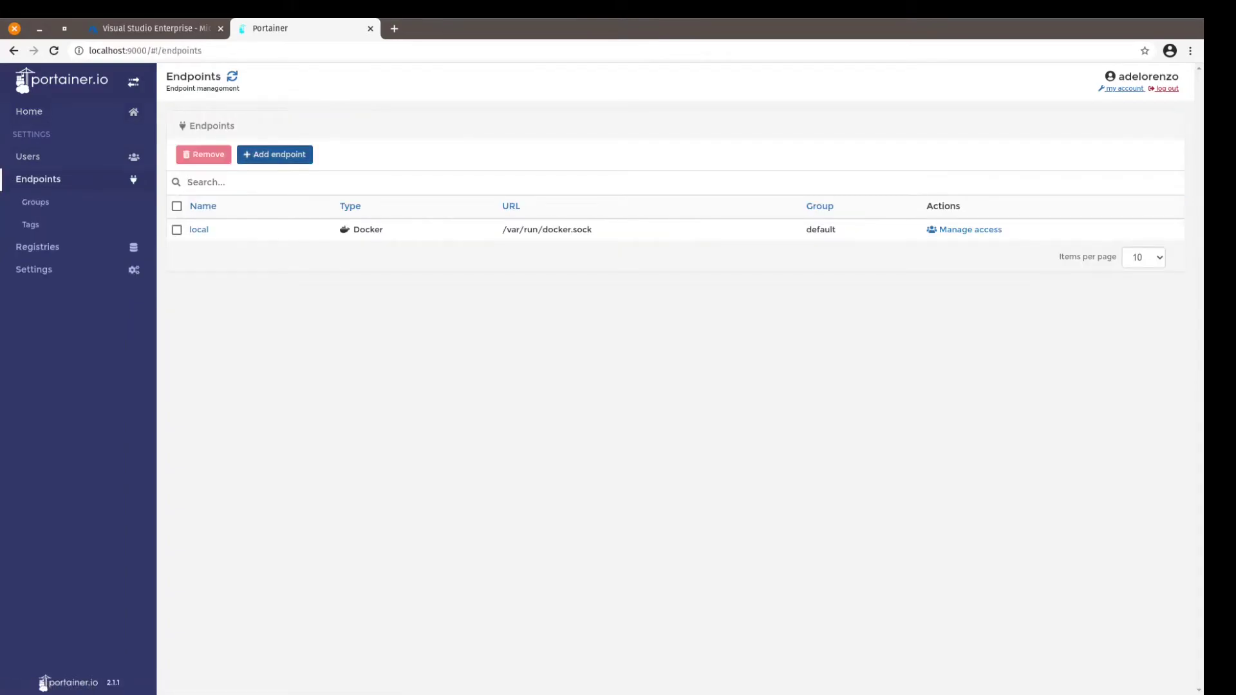
left_click(275, 154)
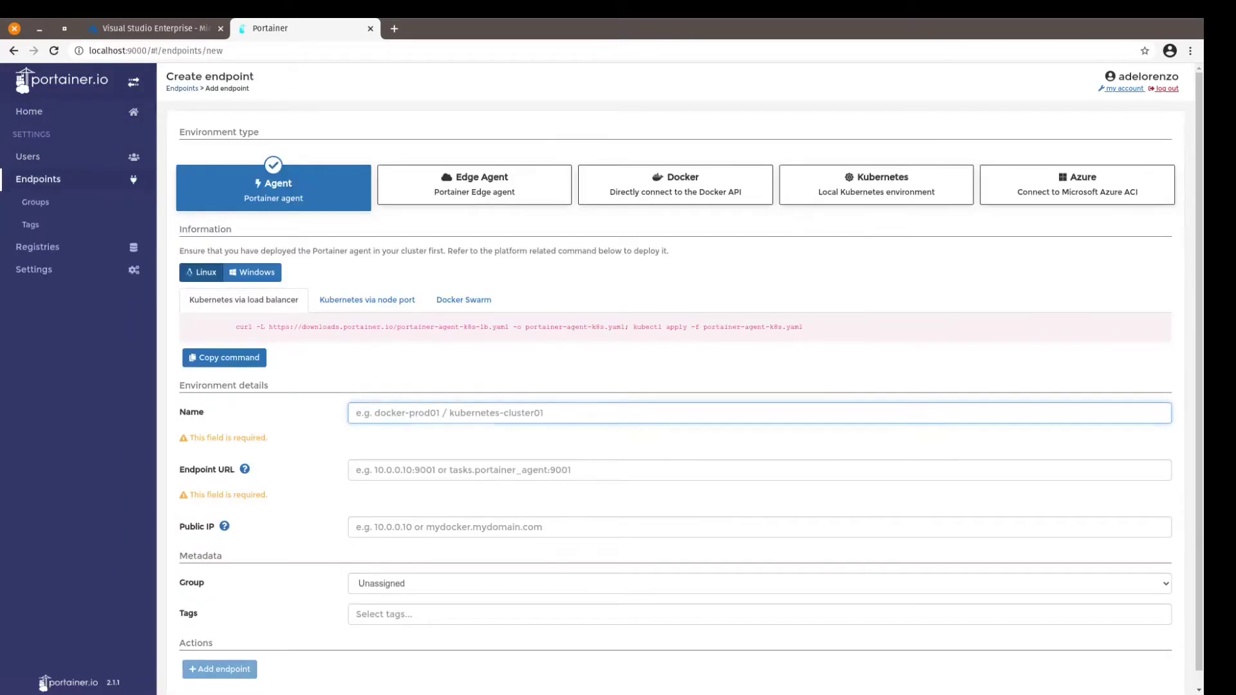
left_click(1077, 186)
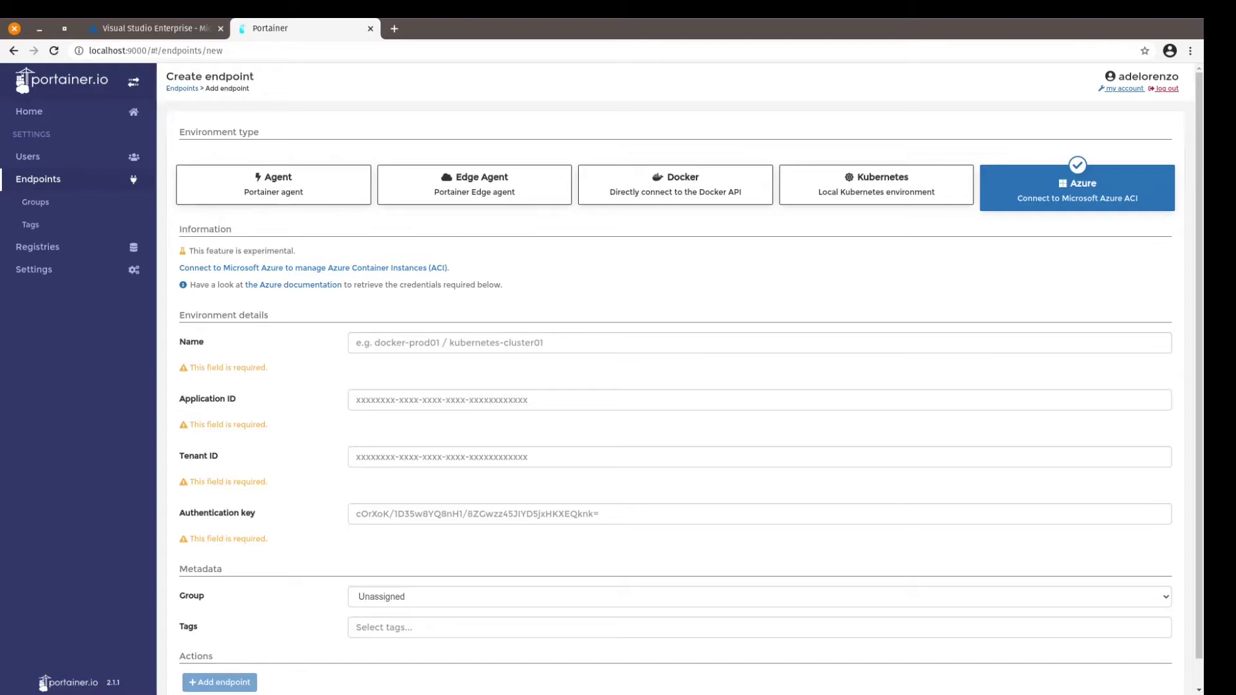
left_click(451, 343)
type("a")
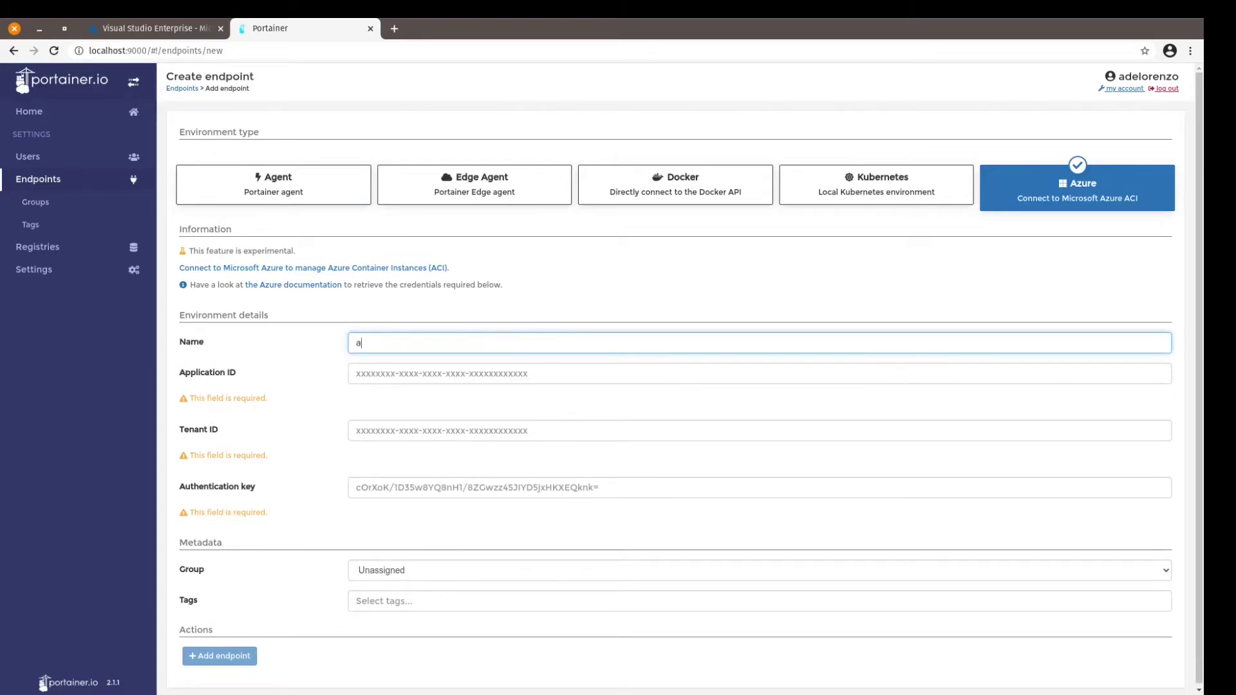
type("ci-demo")
Copy the AppID value from the Atom notes into the Application ID field of the Portainer endpoint form.
key("alt+Tab")
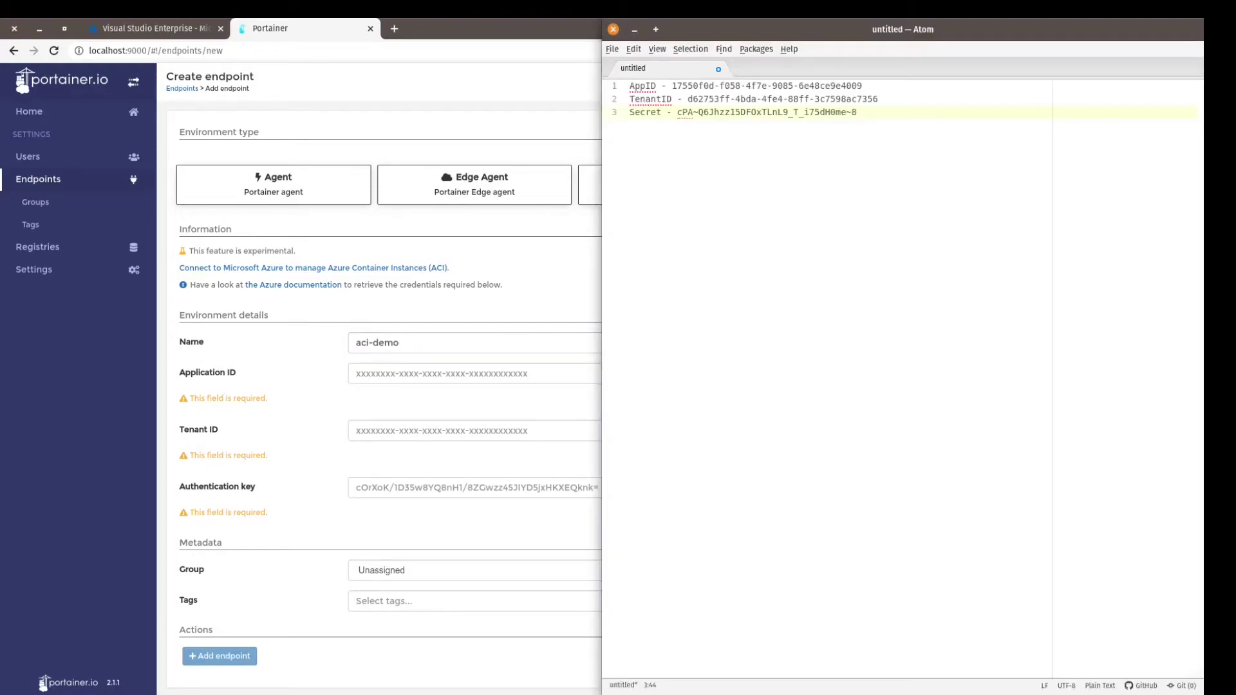
left_click_drag(672, 86, 863, 86)
key("ctrl+c")
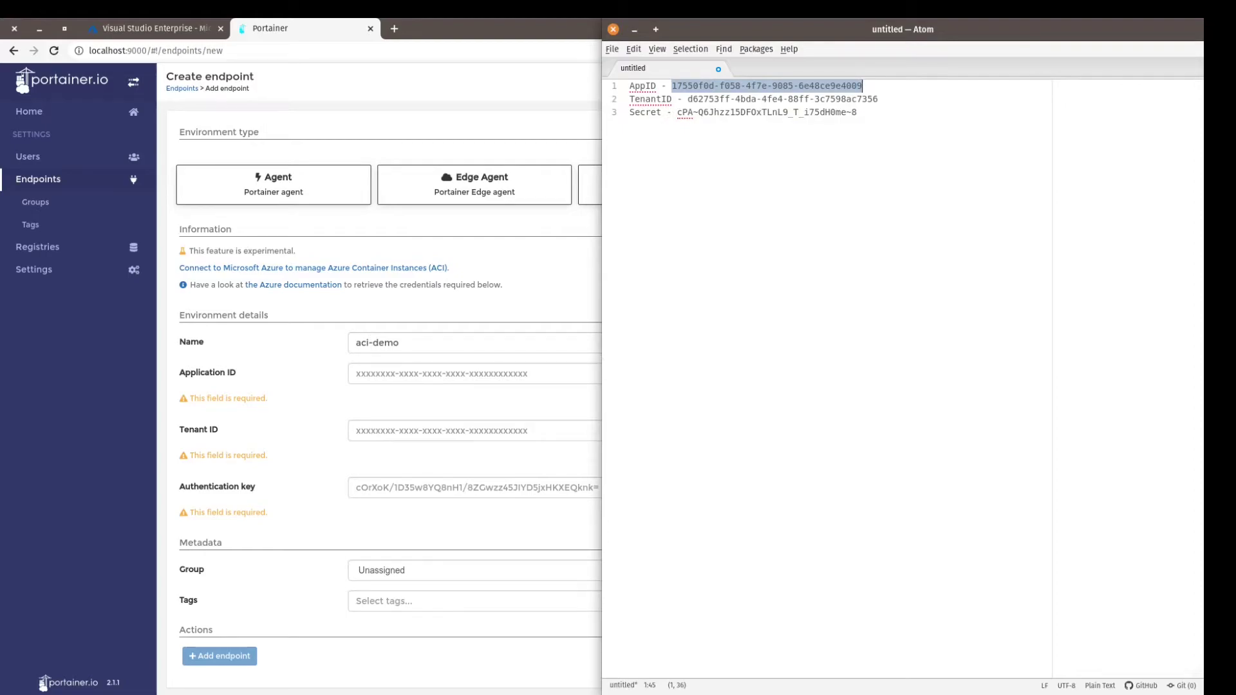
left_click(583, 373)
key("ctrl+v")
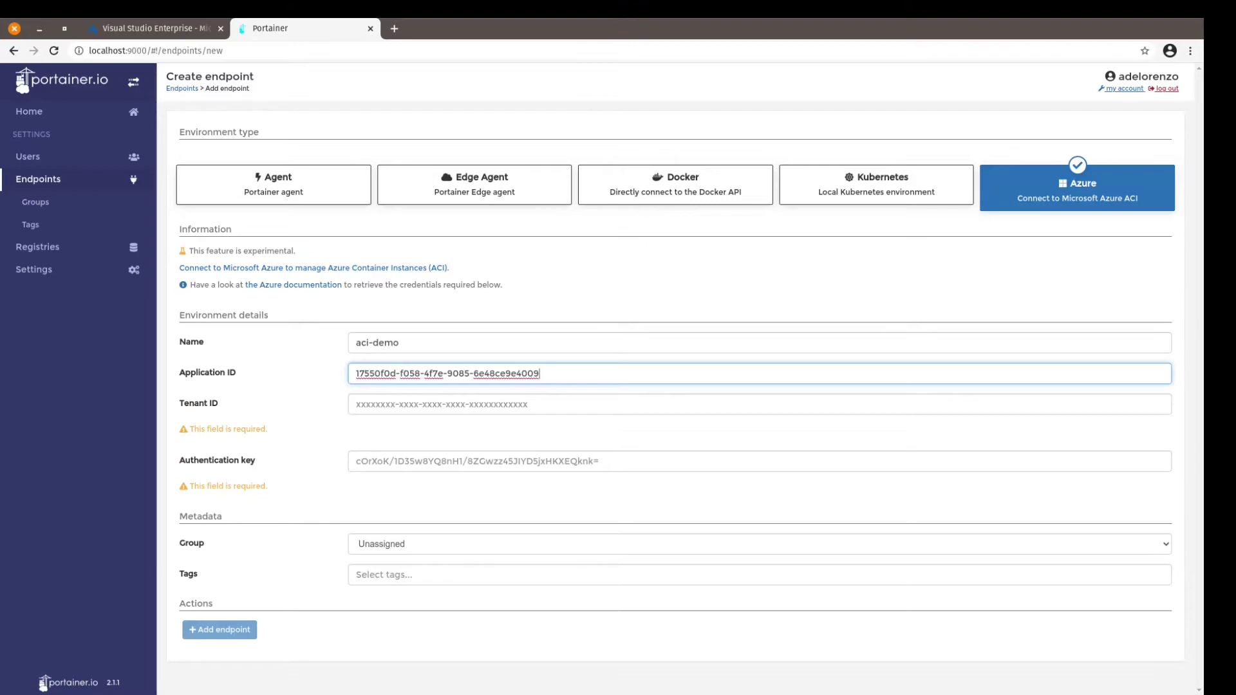
Copy the TenantID value from the Atom notes into the Tenant ID field of the Portainer endpoint form.
key("alt+Tab")
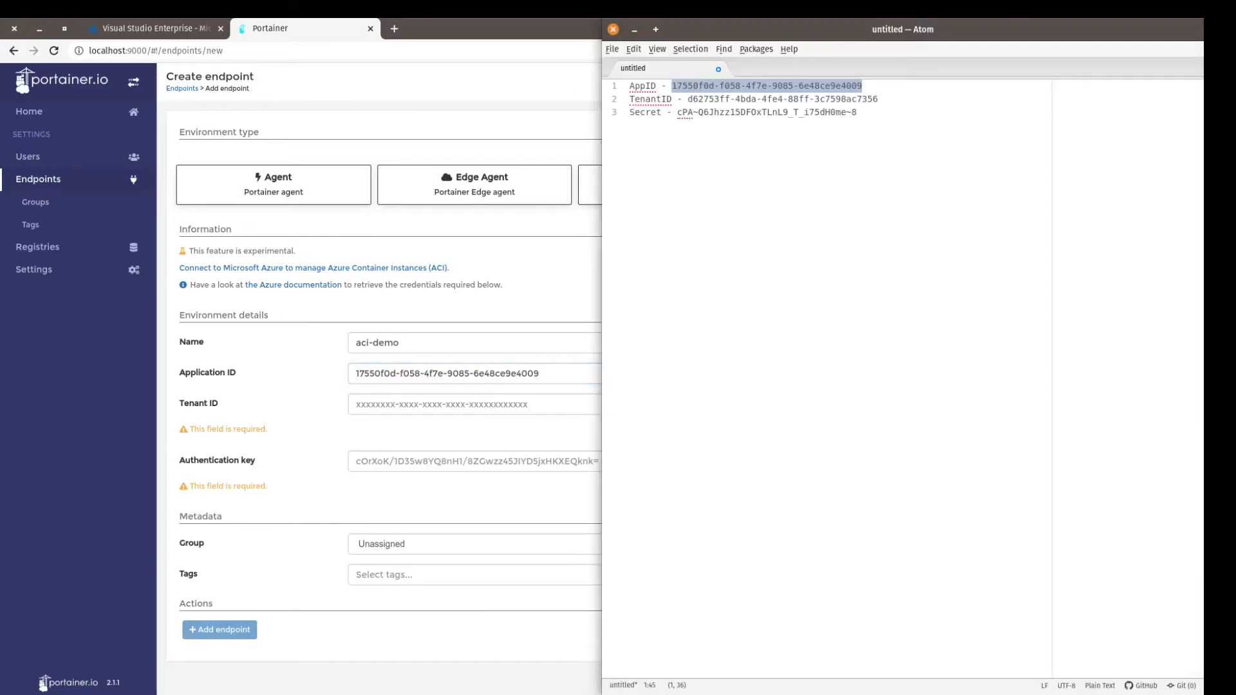
left_click_drag(687, 99, 879, 98)
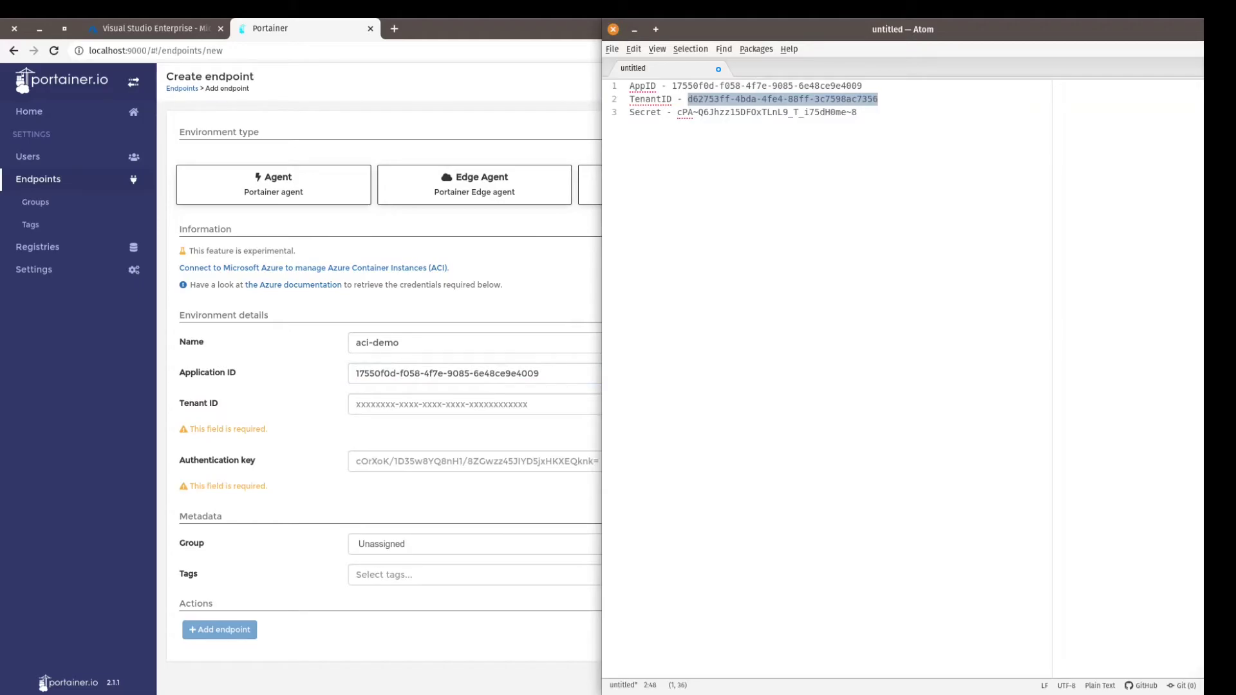
key("alt+Tab")
left_click(356, 404)
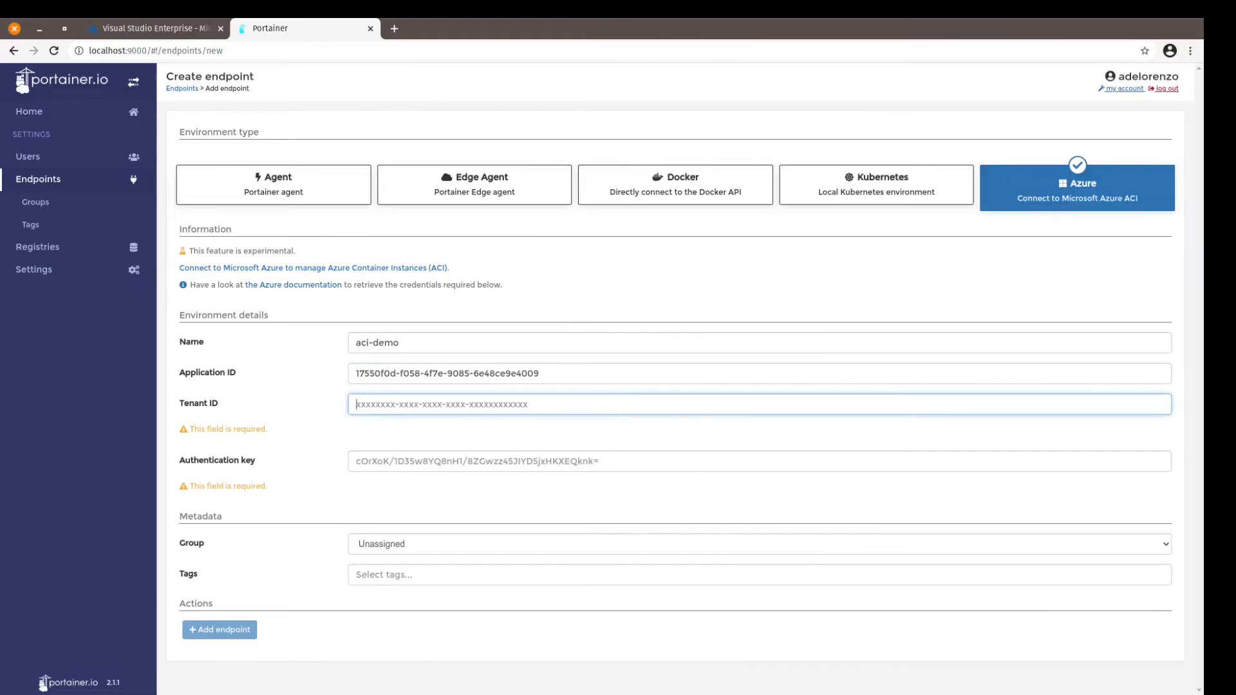
type("d62753ff-4bda-4fe4-88ff-3c7598ac7356")
Copy the client secret from the Atom notes into the Authentication key field of the Portainer endpoint form.
key("alt+Tab")
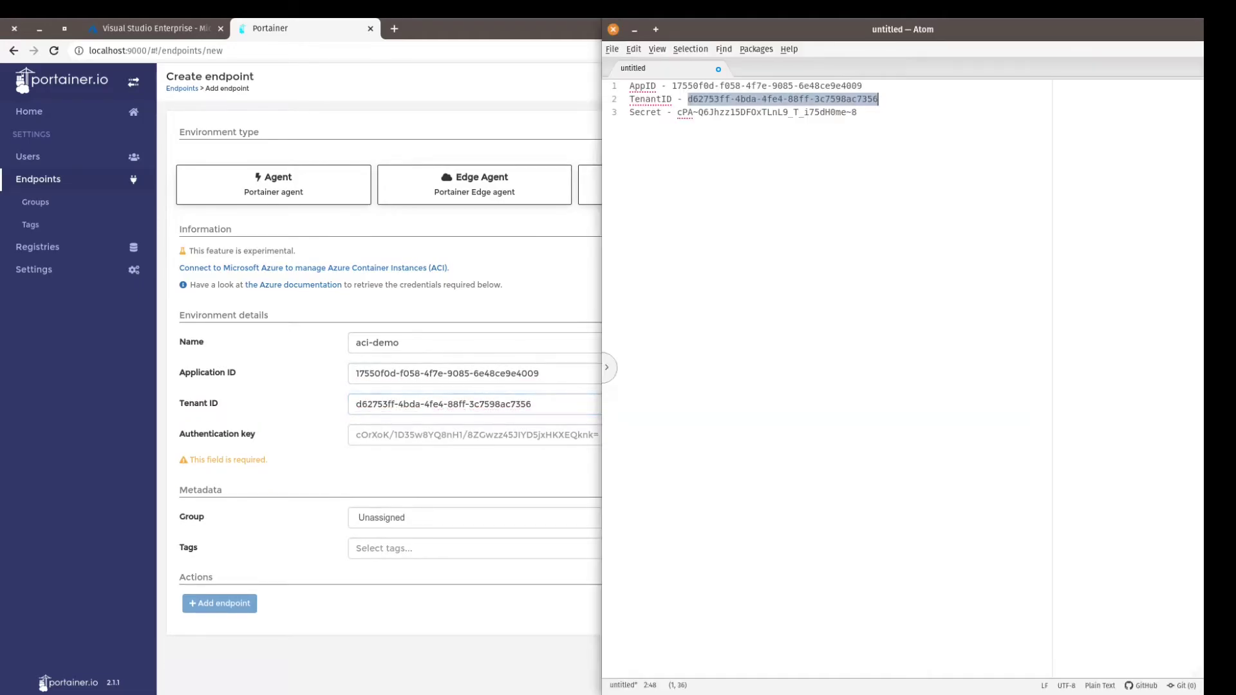
left_click_drag(677, 112, 858, 112)
key("ctrl+c")
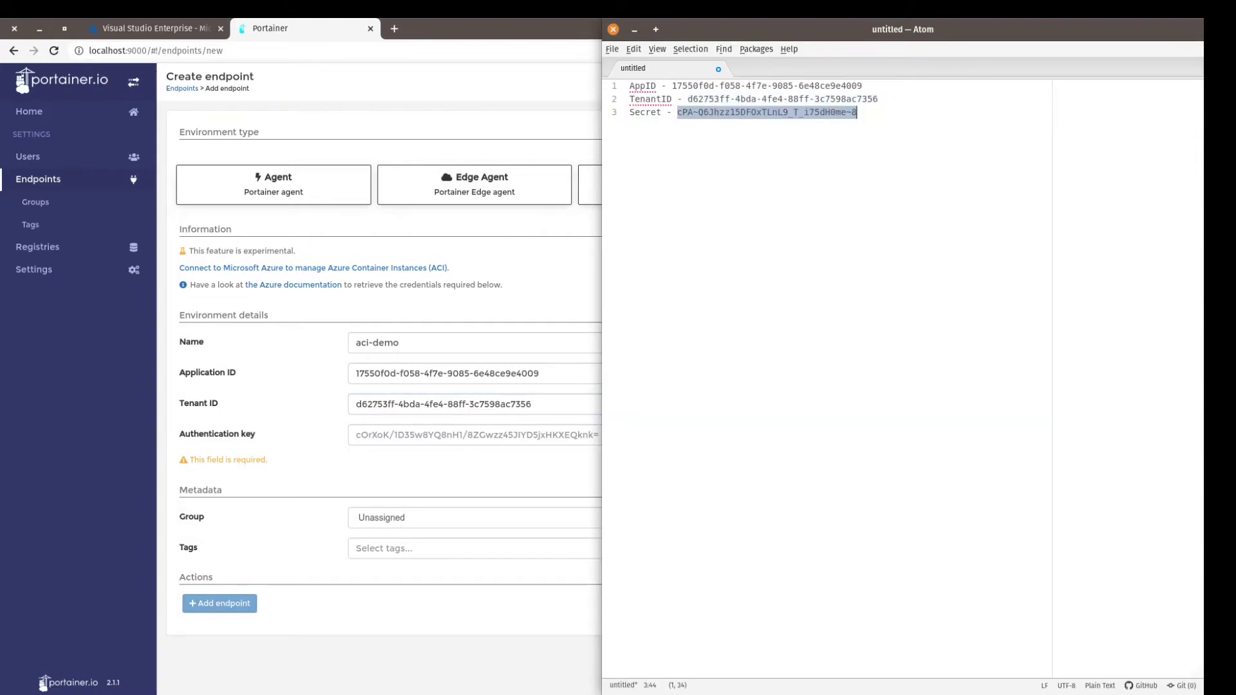
key("alt+Tab")
left_click(356, 436)
key("ctrl+v")
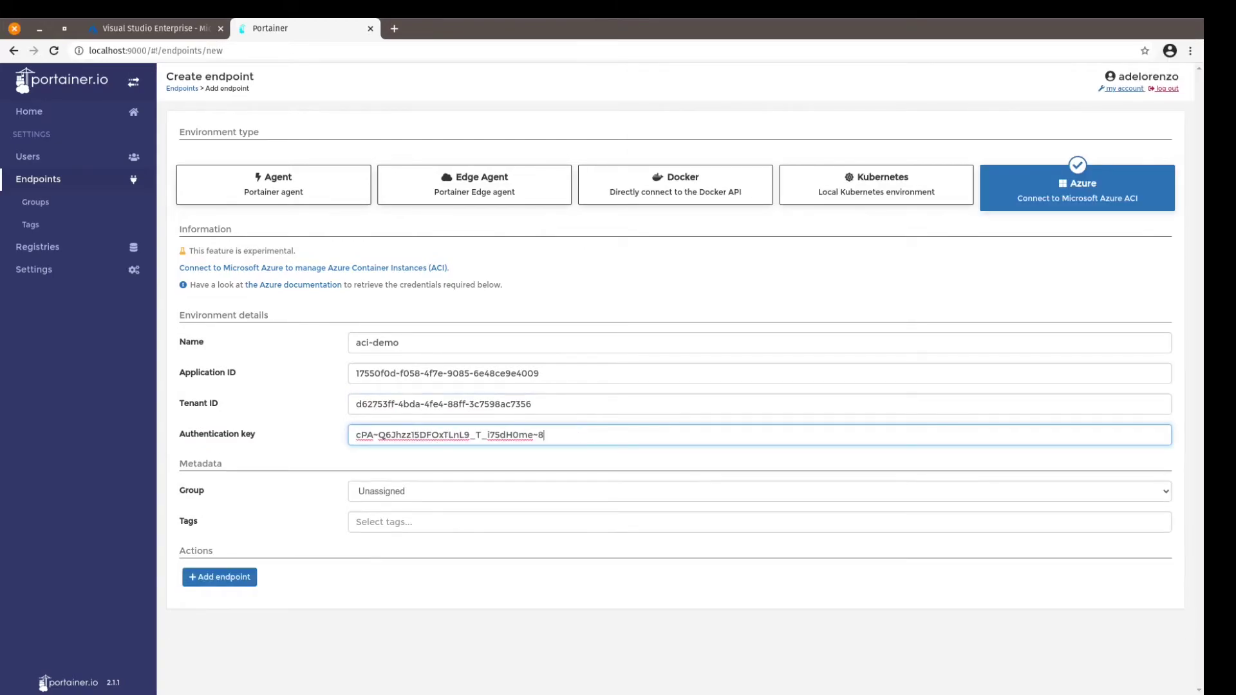
Assign the new Azure endpoint to the default group and add it to Portainer.
key("Tab")
key("alt+Down")
key("Down")
key("Return")
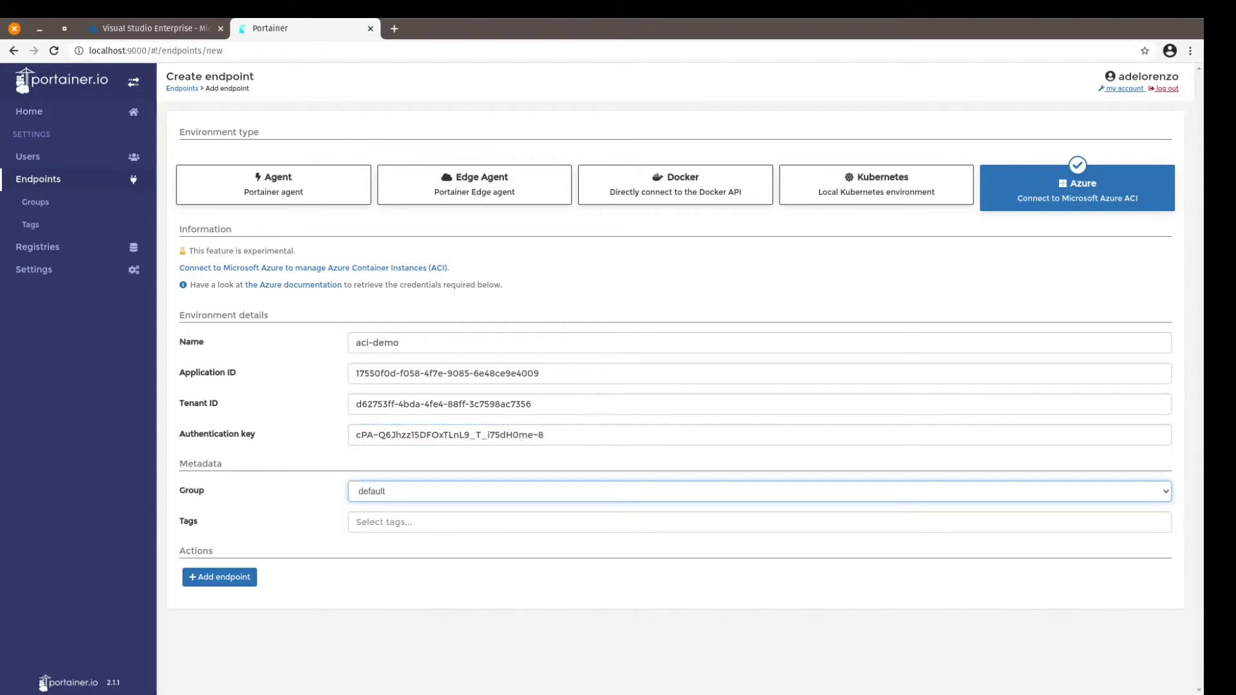
left_click(219, 577)
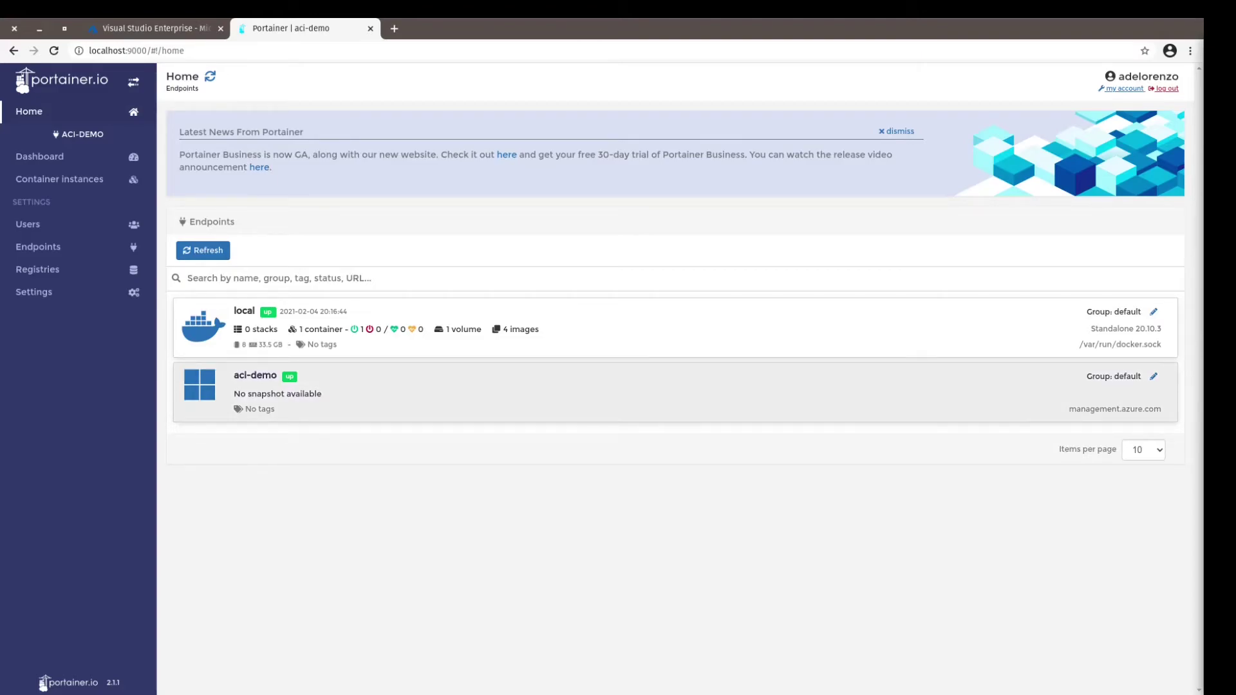
Start a new container instance on the aci-demo endpoint, located in East US and named webserver.
left_click(450, 392)
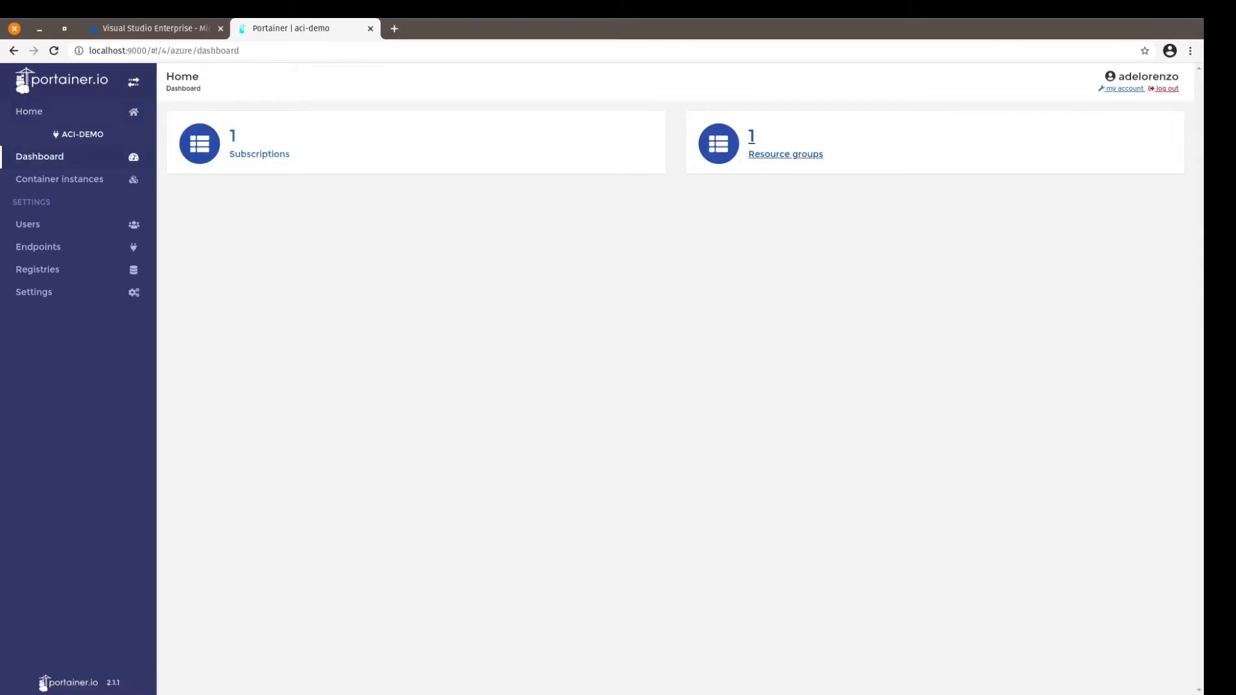
left_click(59, 179)
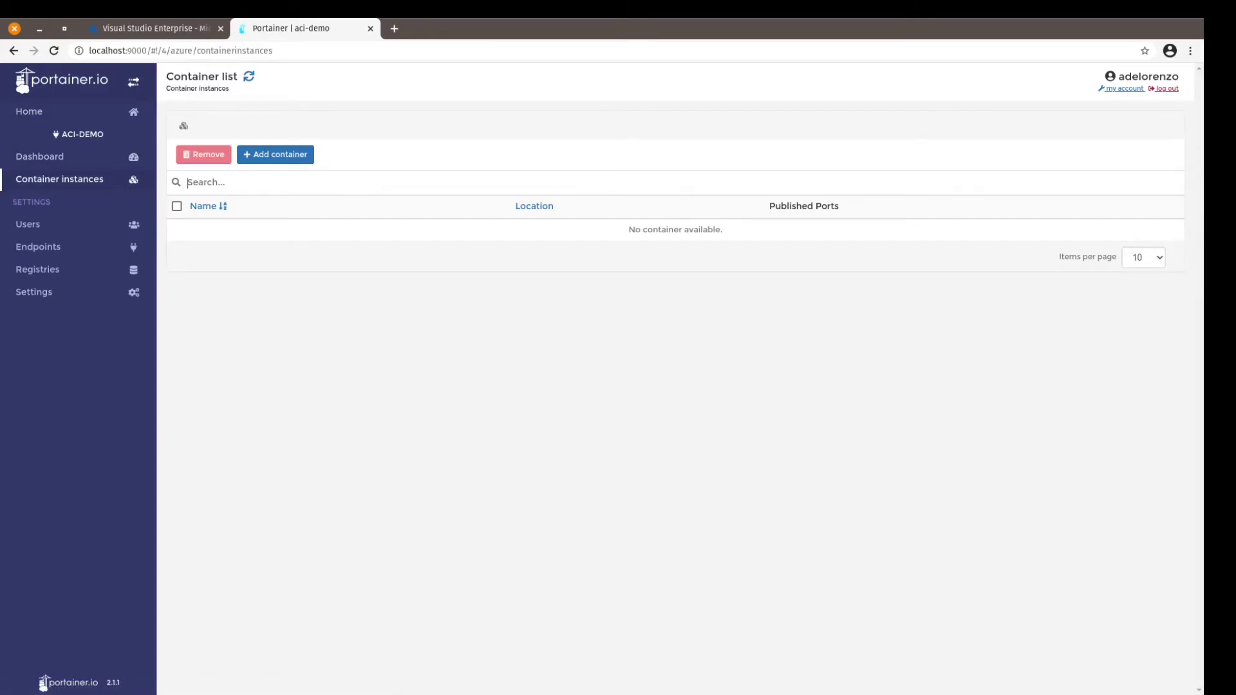
left_click(276, 155)
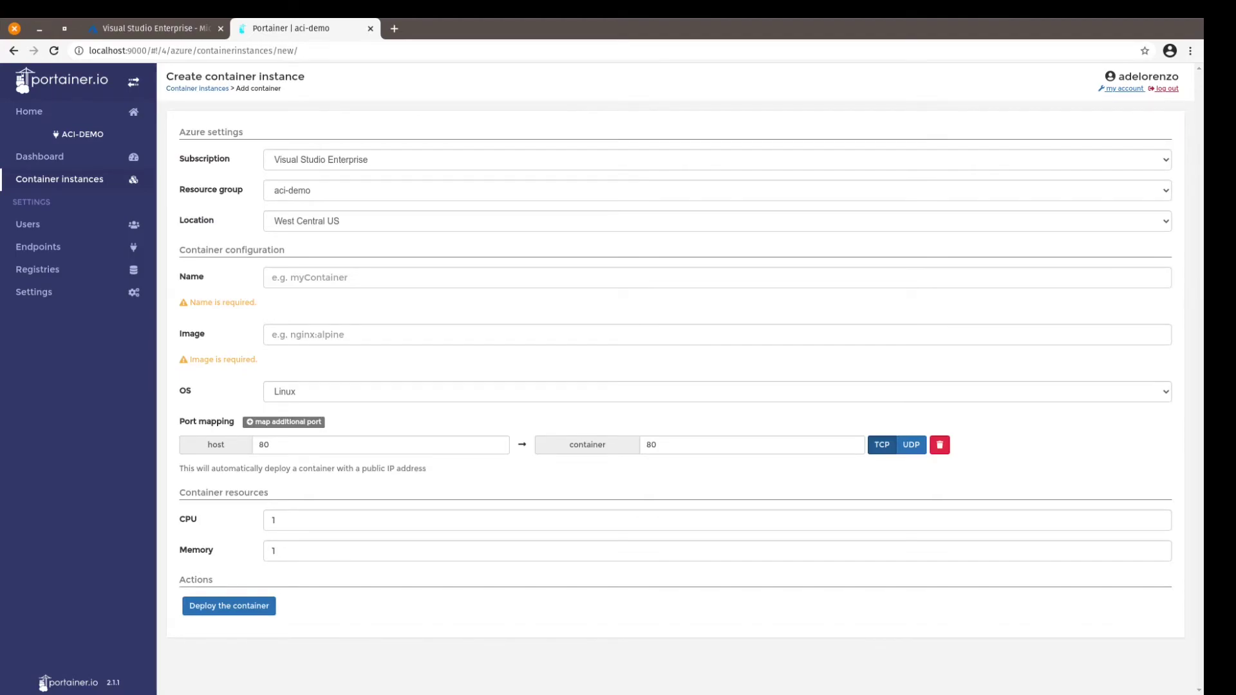
left_click(715, 221)
key("Return")
key("Tab")
type("webserver")
Set the webserver container's image to nginx:alpine and deploy the container.
left_click(272, 308)
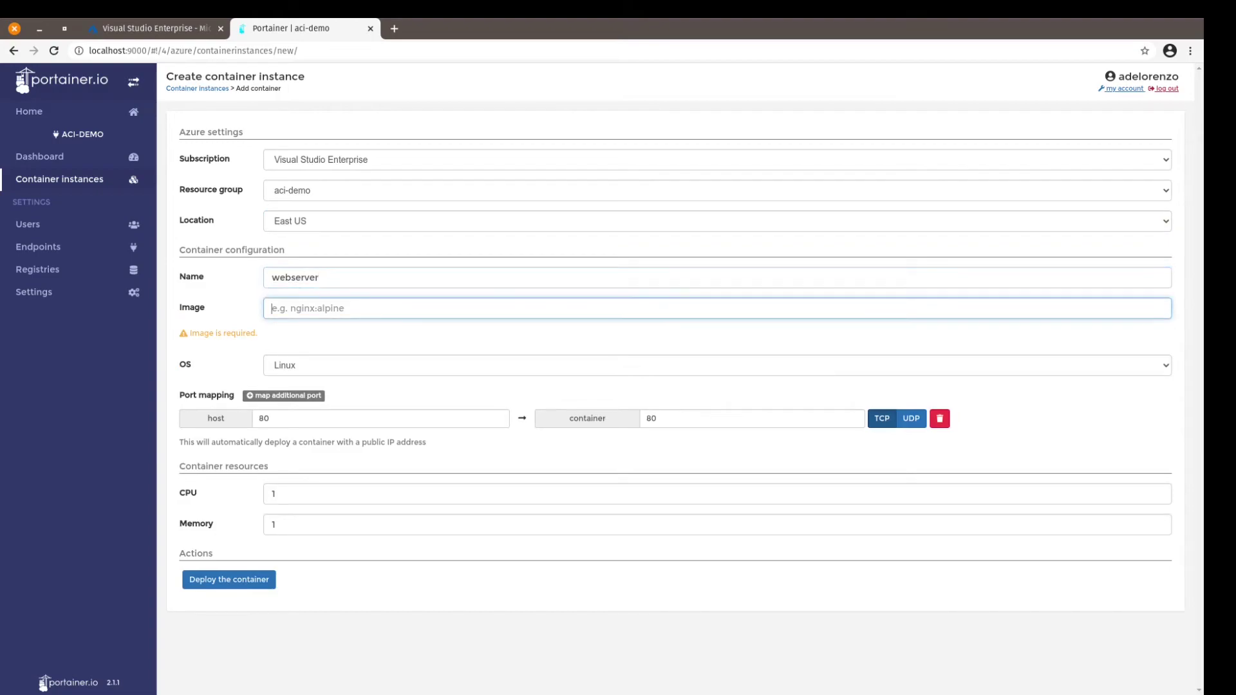
type("nginx")
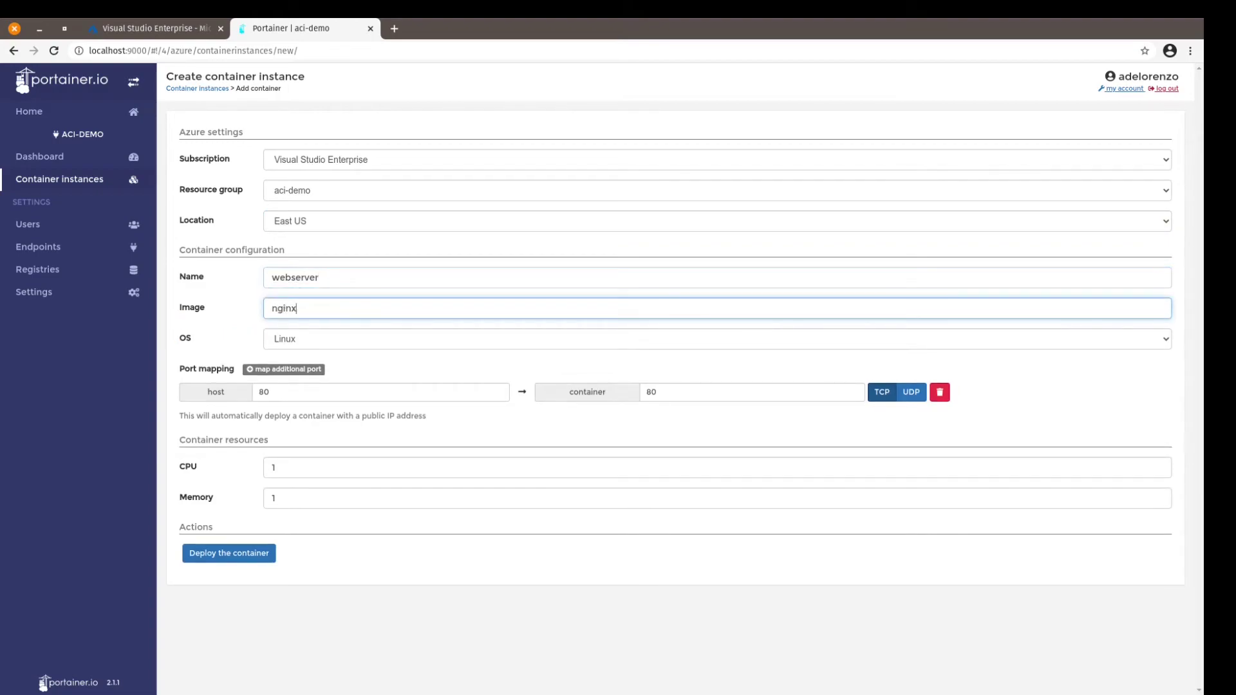
type(":alpine")
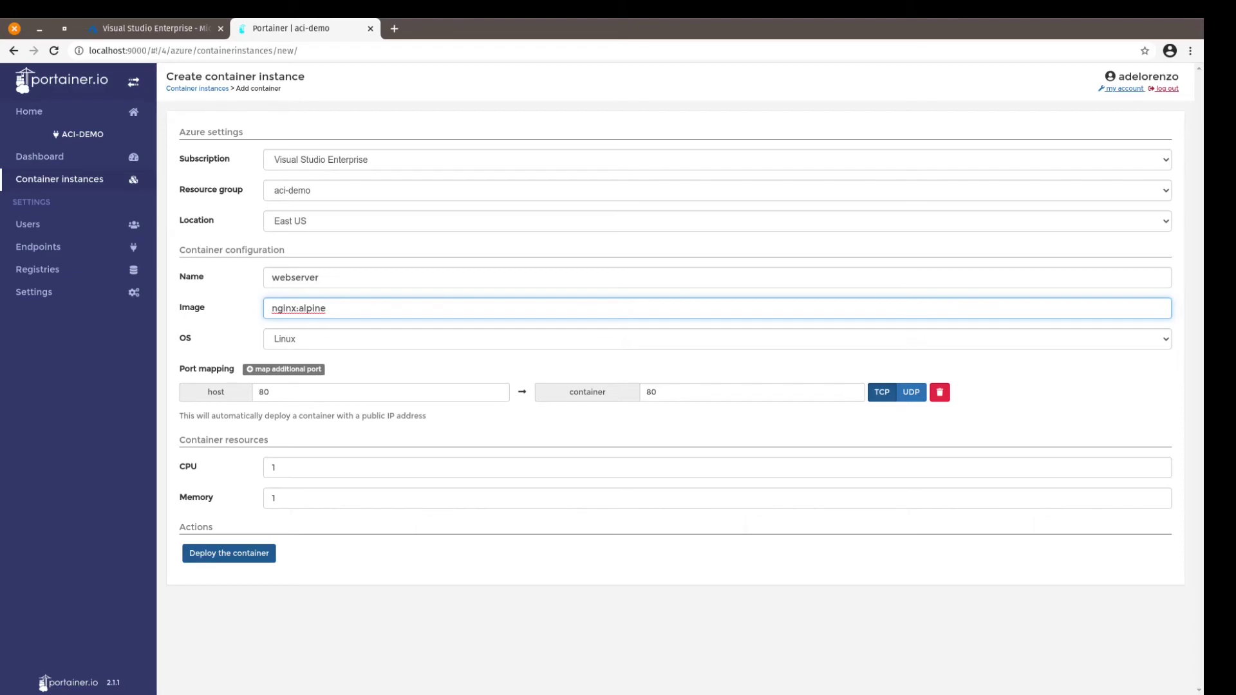
left_click(229, 553)
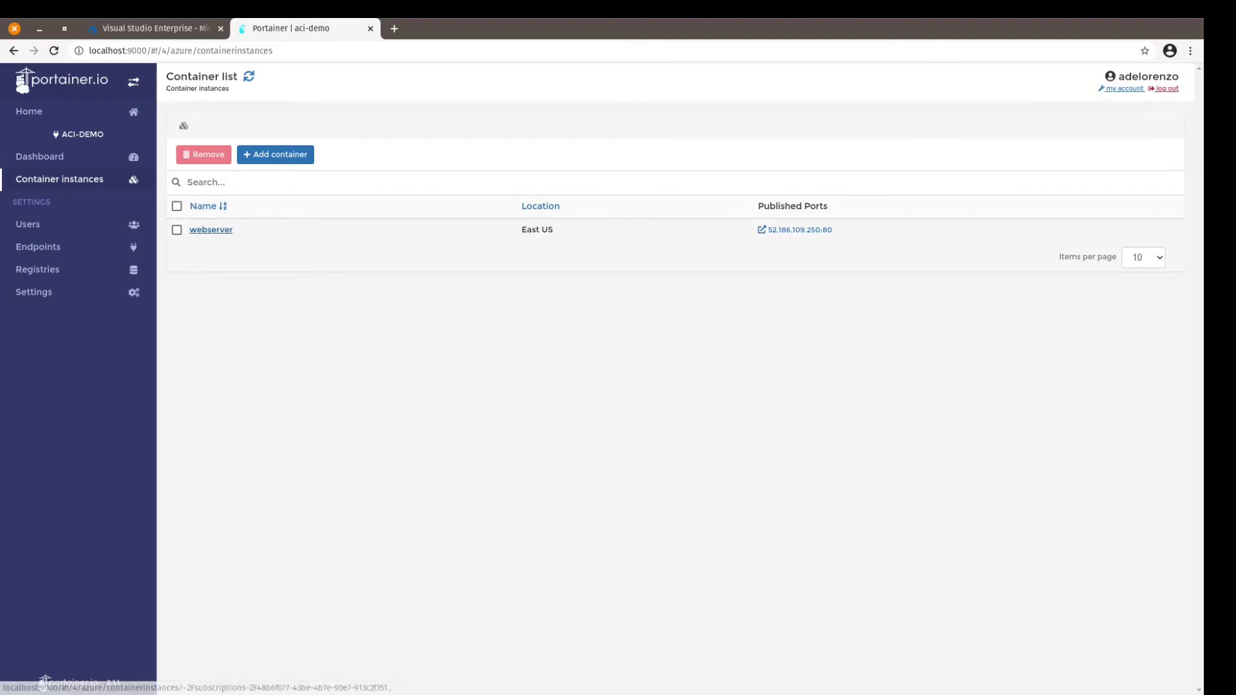
Switch to the Azure portal and check the webserver container's entry among the container instances.
left_click(155, 28)
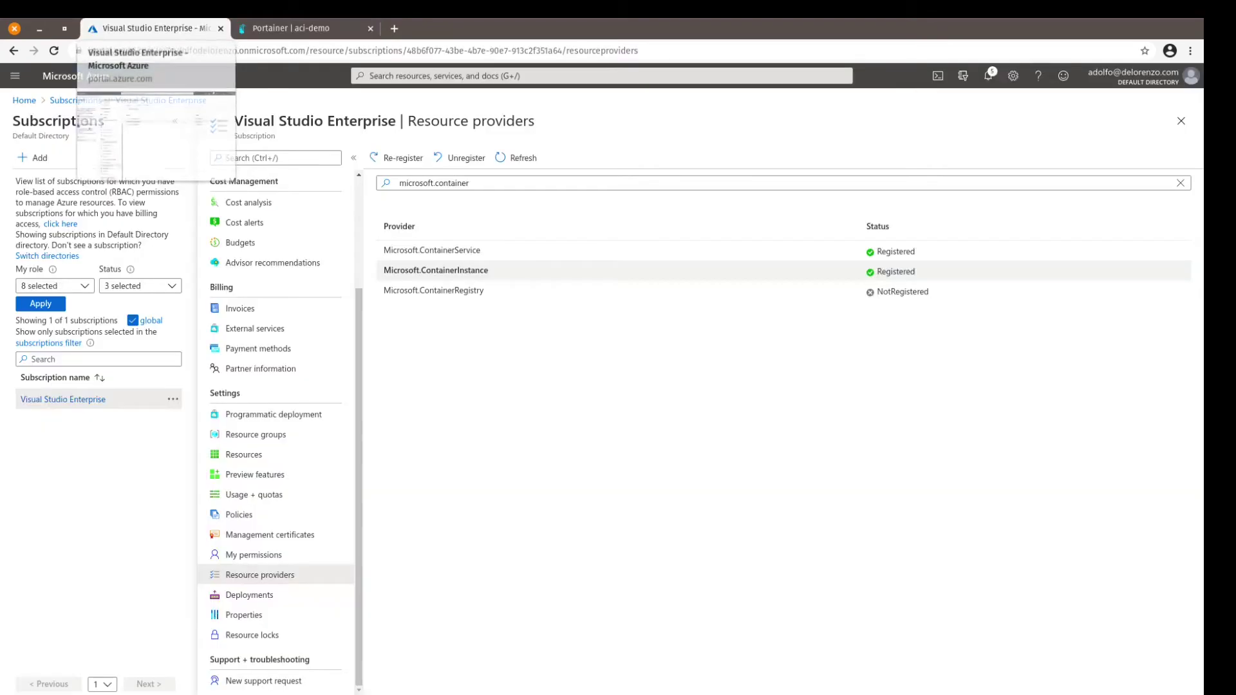
left_click(24, 100)
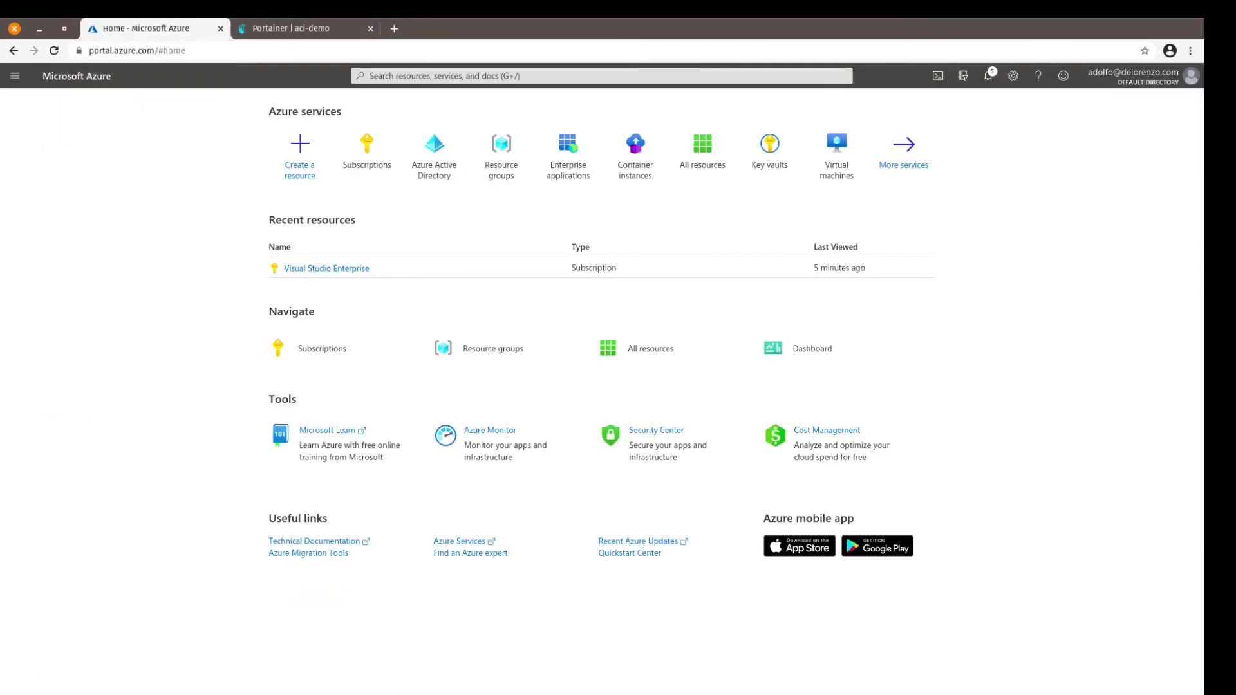
left_click(635, 147)
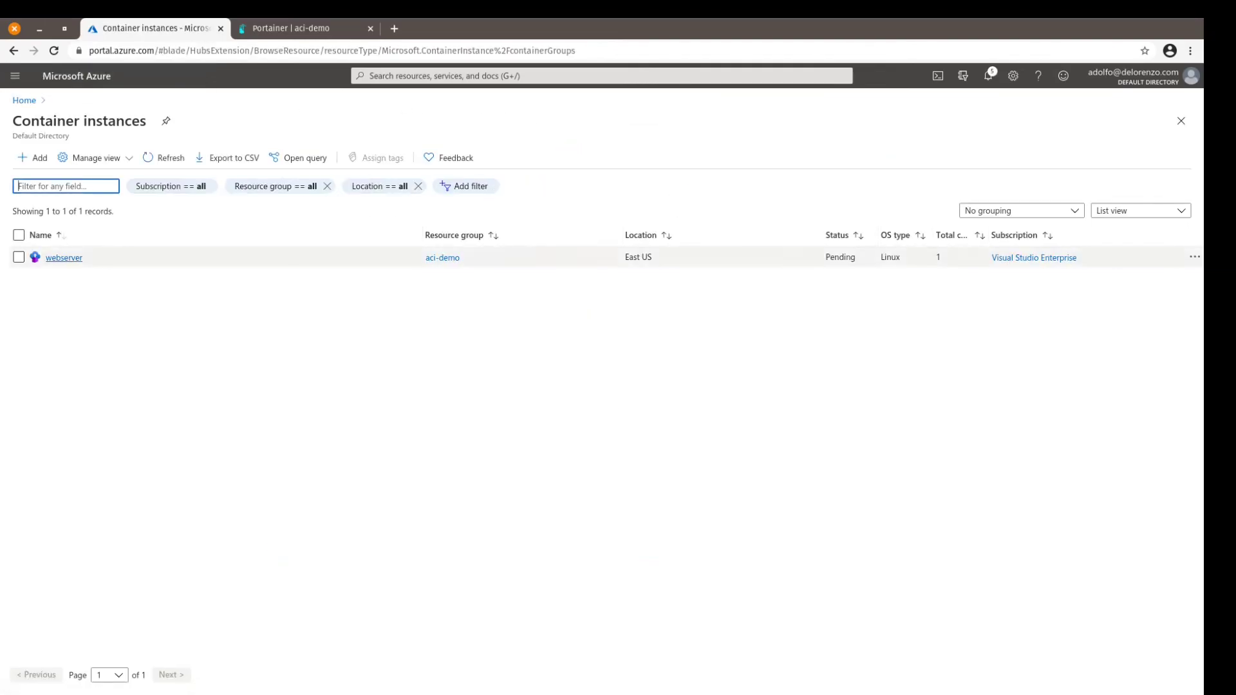
Open the webserver container's published address from Portainer to check its web page, and return to the container list.
left_click(291, 29)
left_click(805, 229)
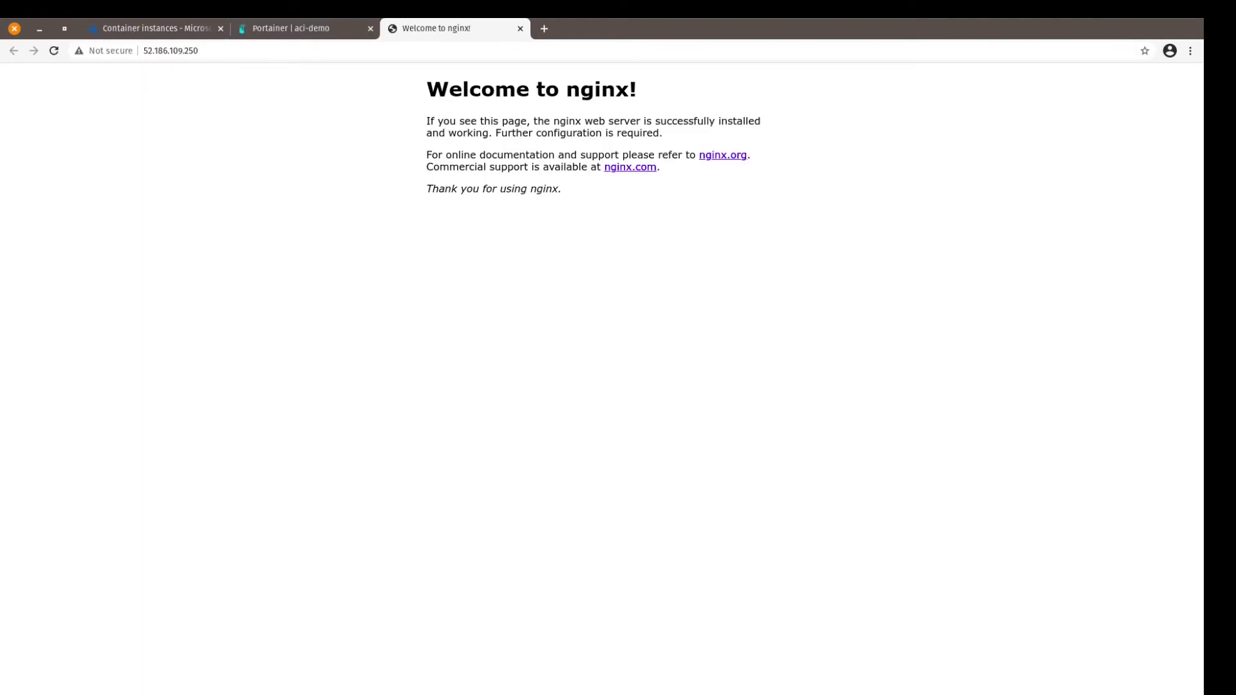
left_click(291, 29)
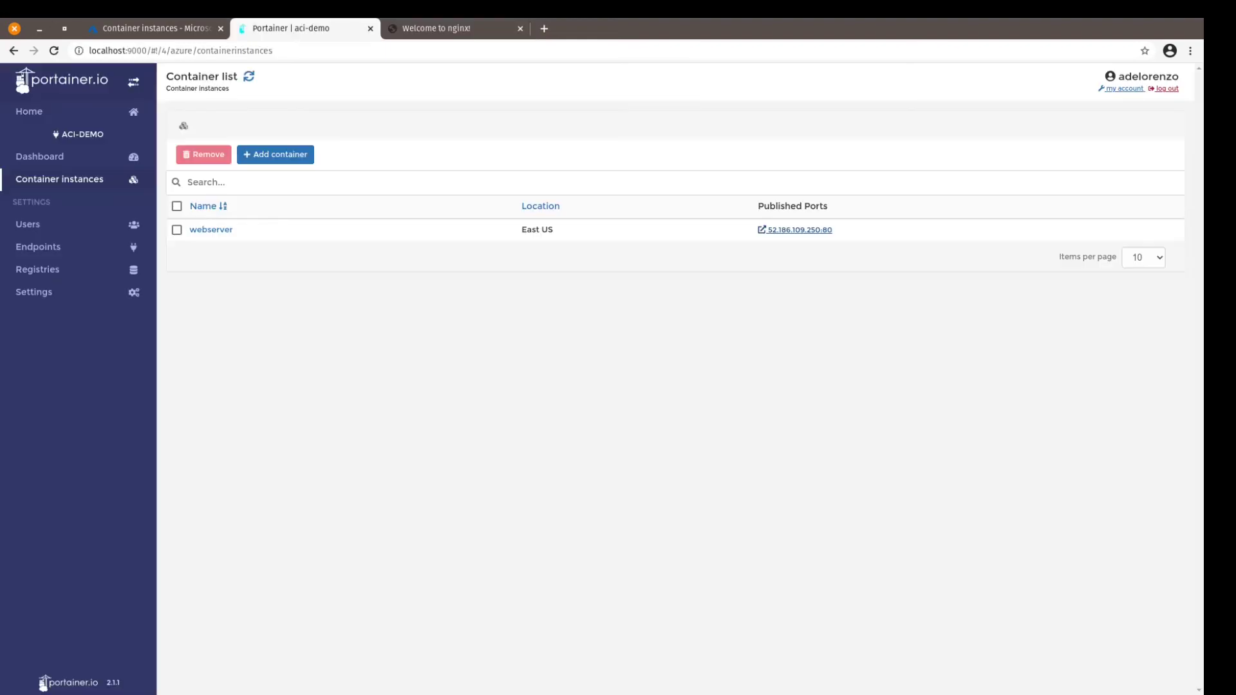